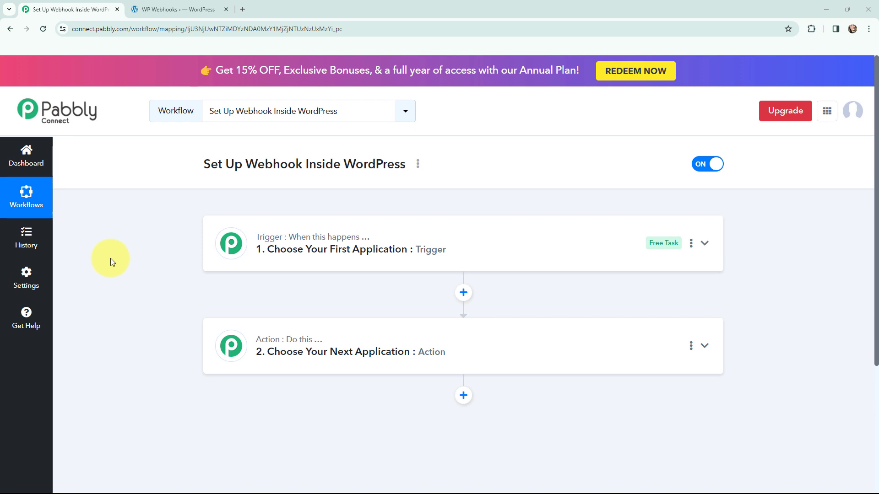
# - Set the workflow trigger to the WordPress app with the New Post Published event
pyautogui.click(178, 9)
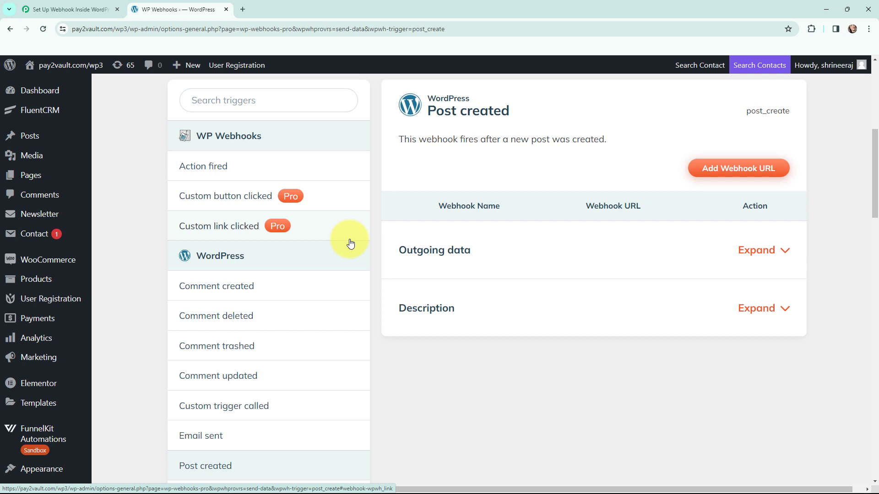
pyautogui.click(80, 11)
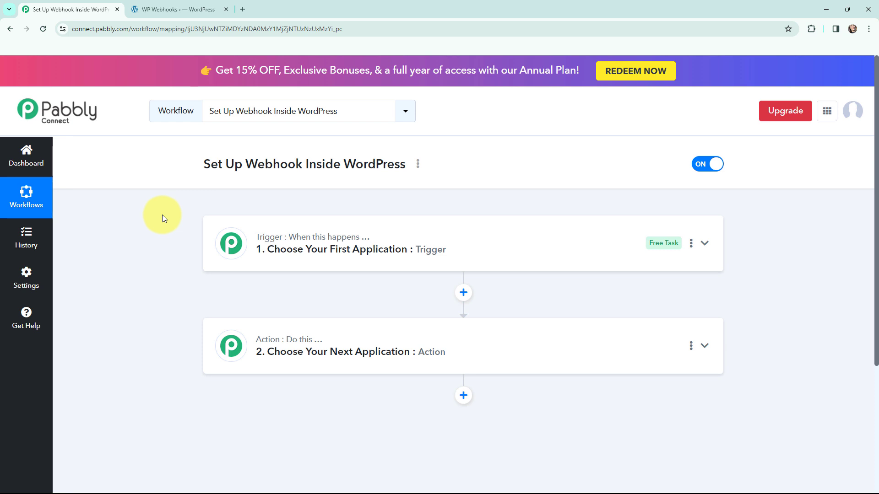
pyautogui.click(223, 234)
pyautogui.click(260, 310)
pyautogui.write('w')
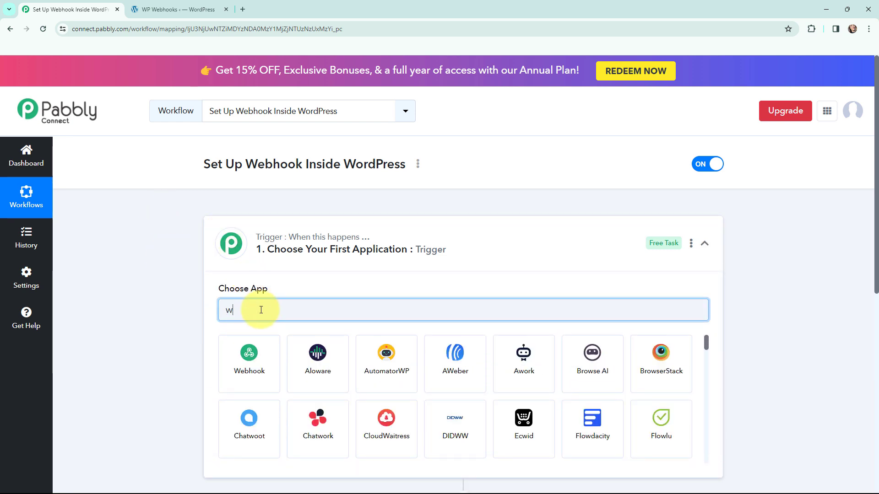
pyautogui.write('ordpress')
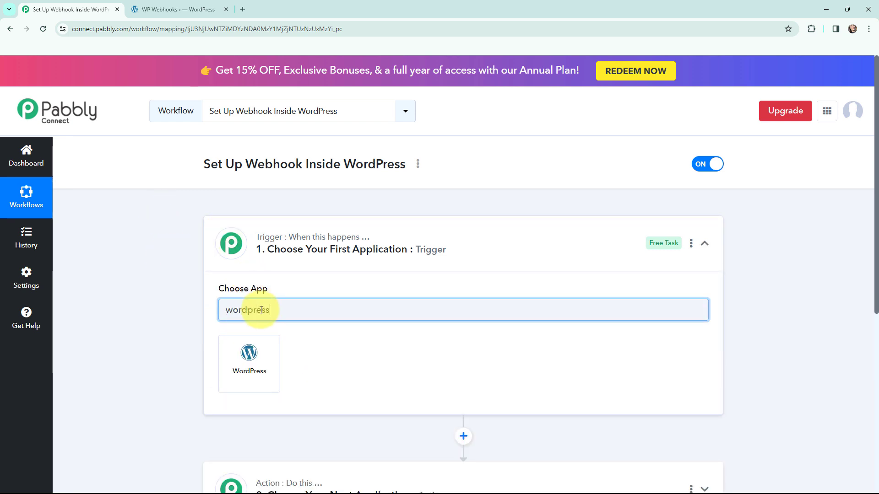
pyautogui.click(257, 356)
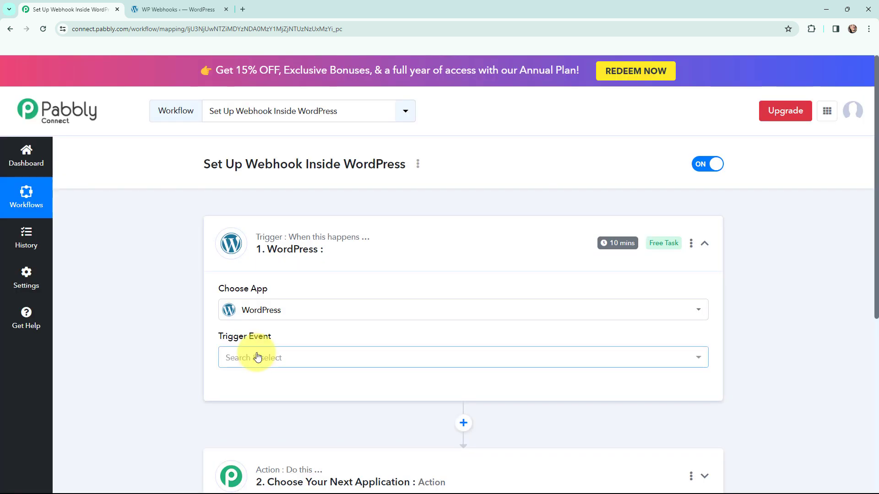
pyautogui.click(257, 357)
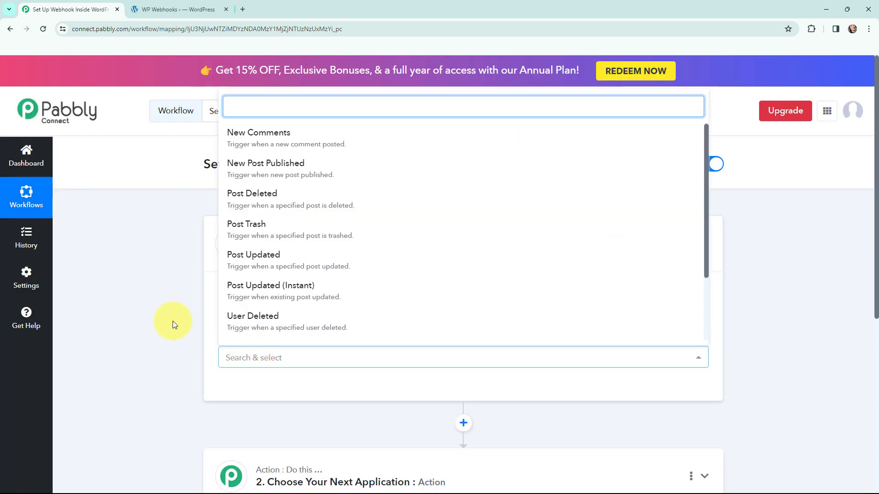
pyautogui.click(350, 170)
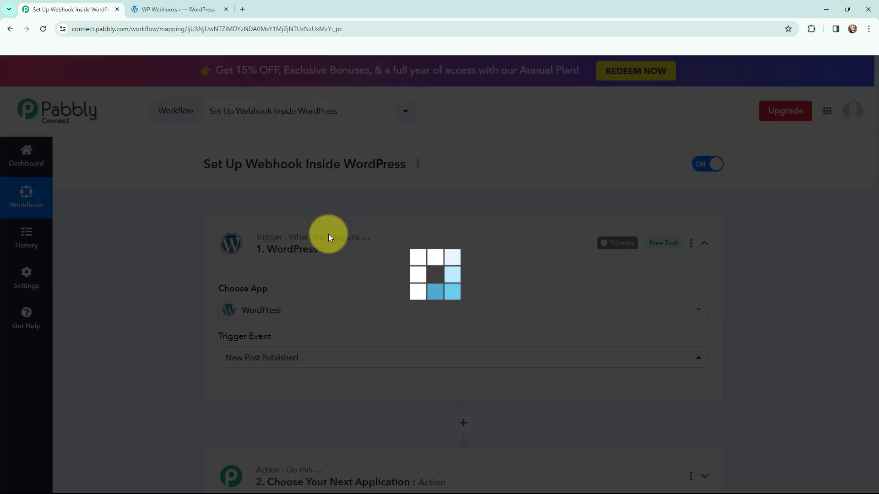
# - Read through the WordPress webhook setup instructions shown under the trigger
pyautogui.scroll(-2, 173, 249)
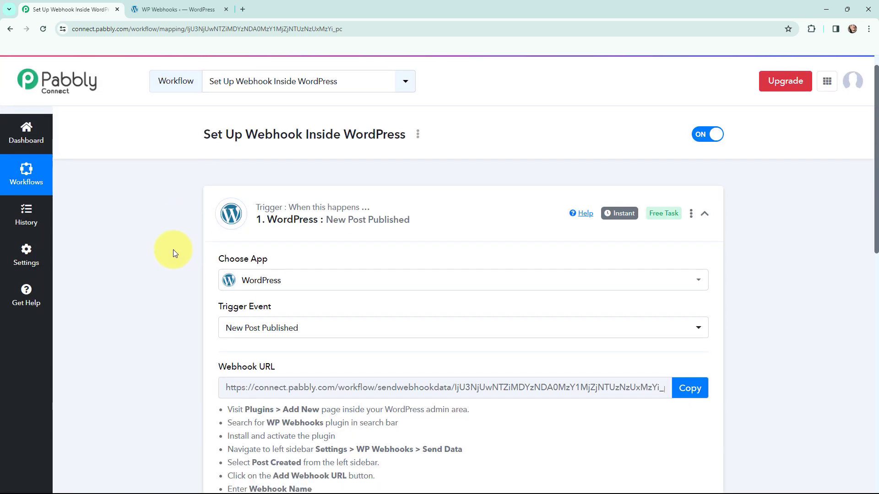
pyautogui.scroll(-2, 173, 248)
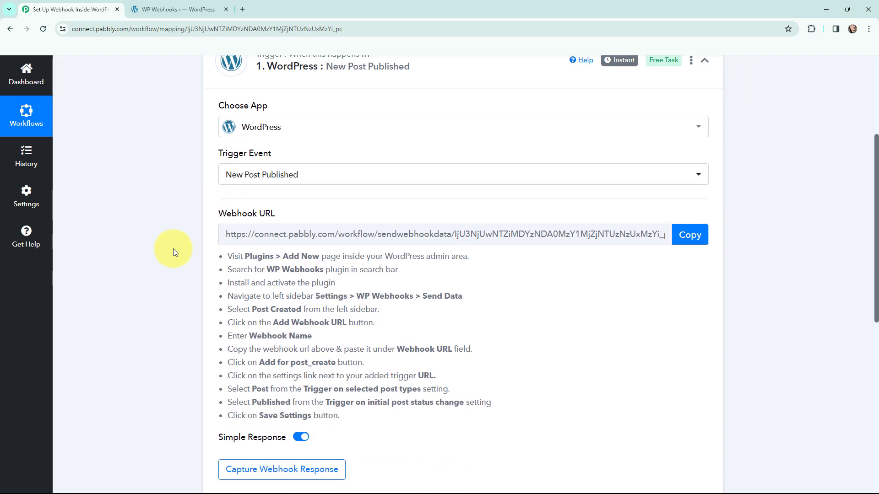
pyautogui.scroll(1, 173, 248)
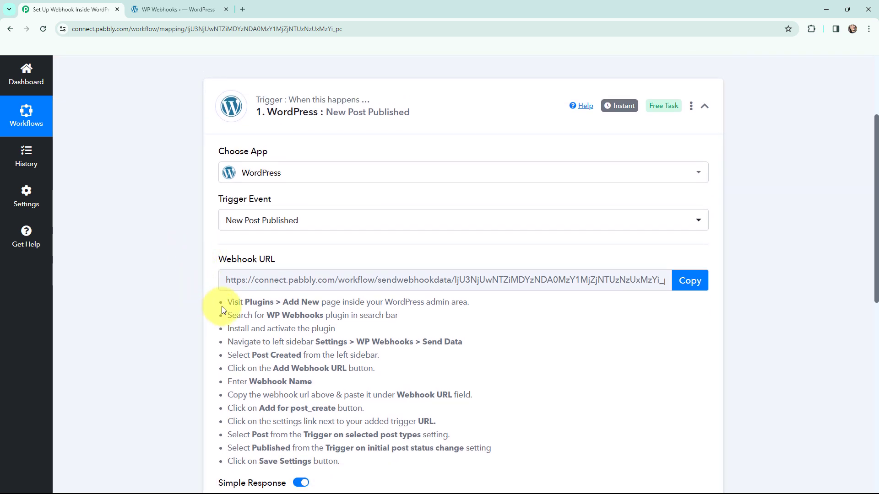
pyautogui.moveTo(219, 303); pyautogui.dragTo(348, 464)
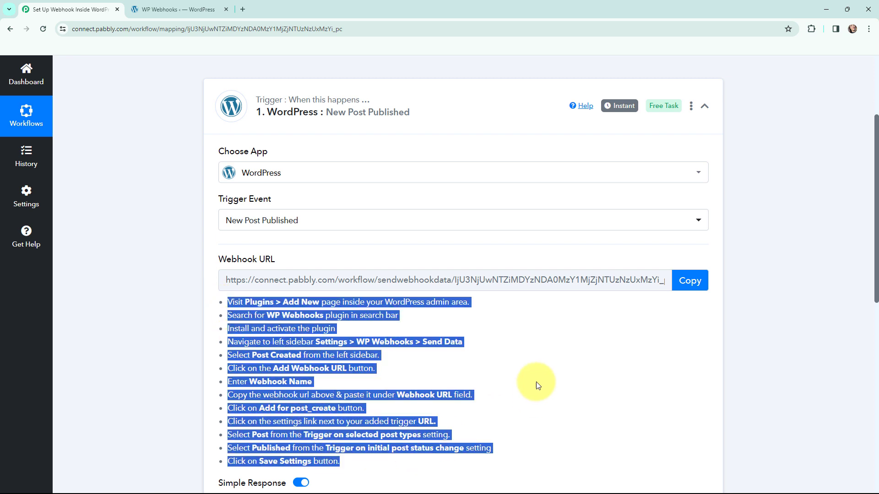
pyautogui.click(536, 382)
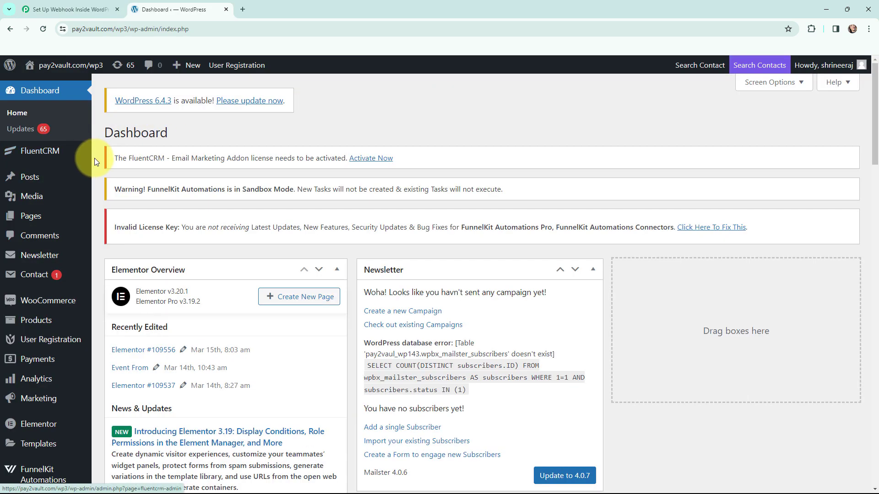
# - Check in Installed Plugins that WP Webhooks 3.3.2 is installed and active
pyautogui.scroll(-4, 94, 157)
pyautogui.moveTo(66, 382)
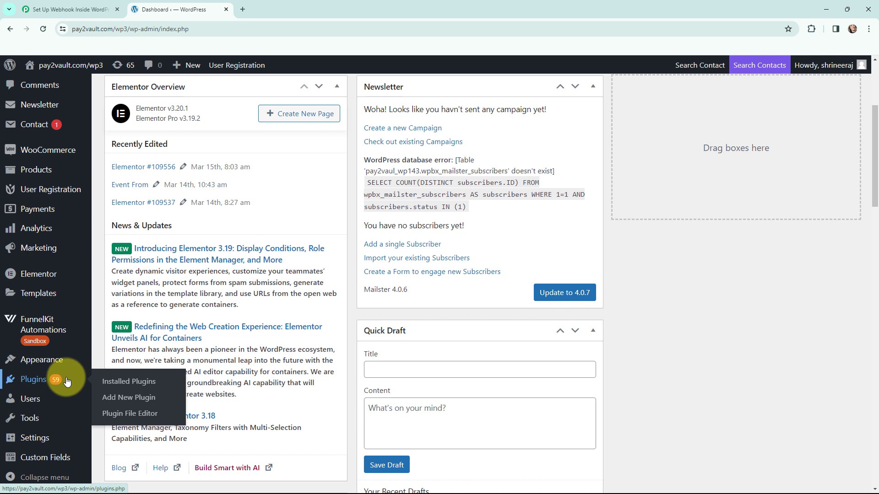
pyautogui.click(146, 382)
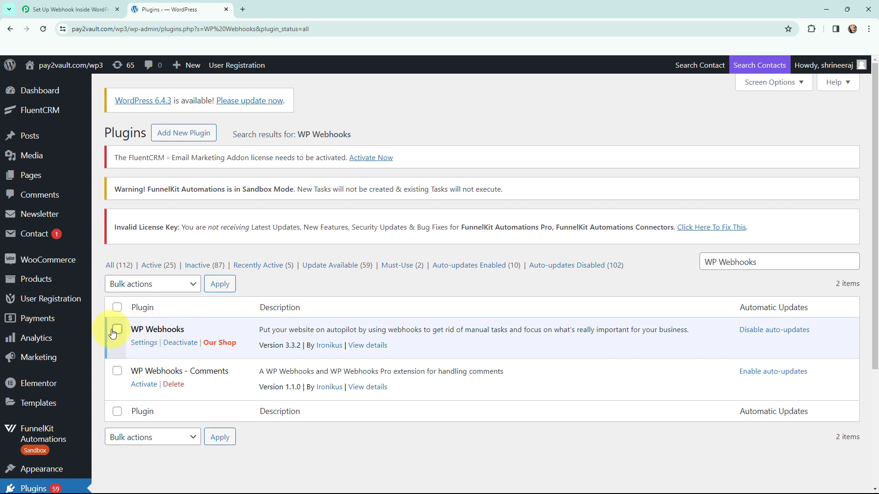
pyautogui.scroll(-2, 87, 318)
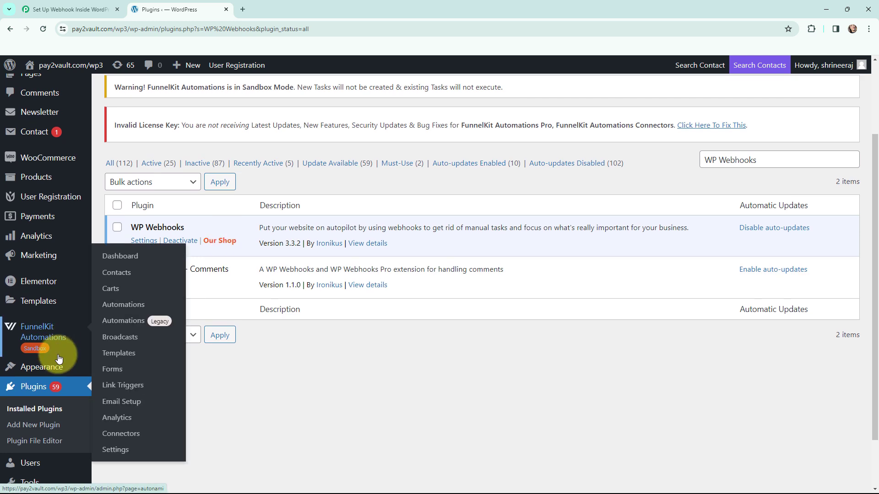
pyautogui.scroll(2, 50, 366)
pyautogui.click(57, 438)
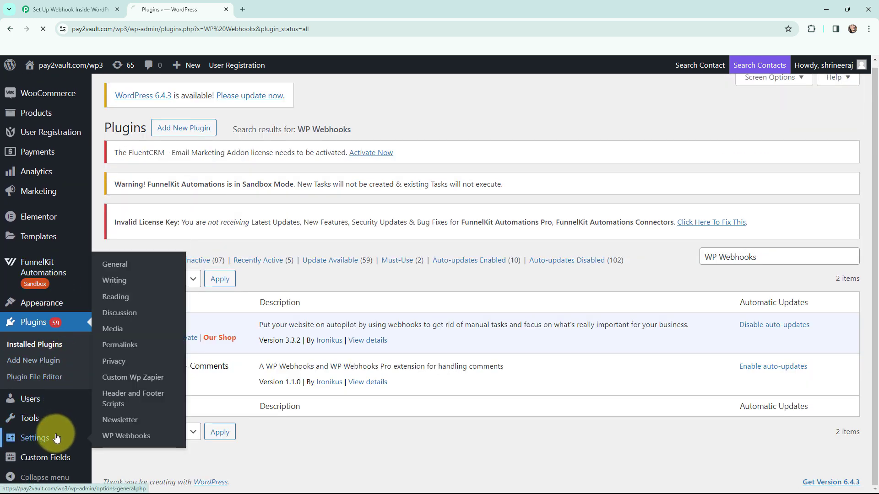
# - Open WP Webhooks' Send Data triggers and bring up the Post created trigger
pyautogui.click(135, 437)
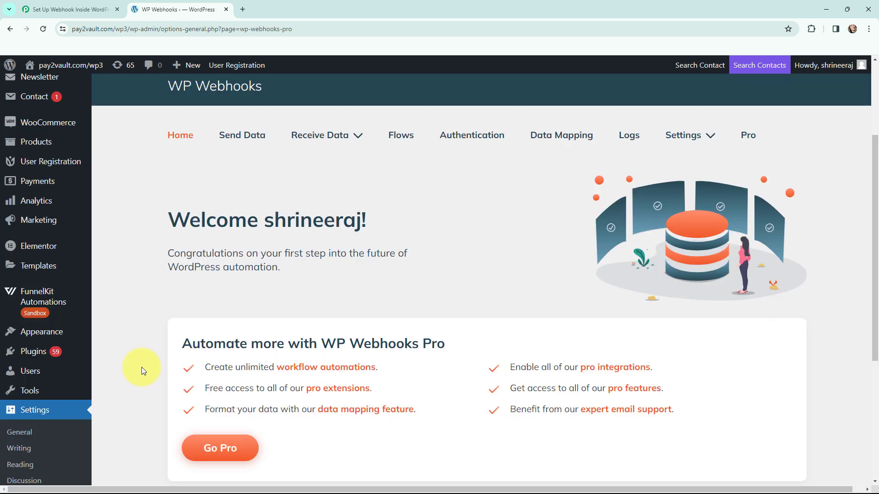
pyautogui.click(238, 136)
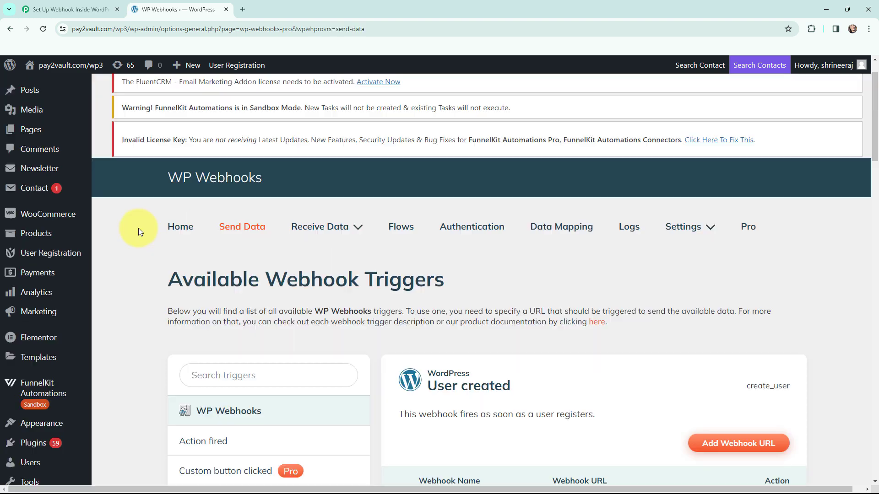
pyautogui.scroll(-5, 138, 229)
pyautogui.scroll(-1, 138, 228)
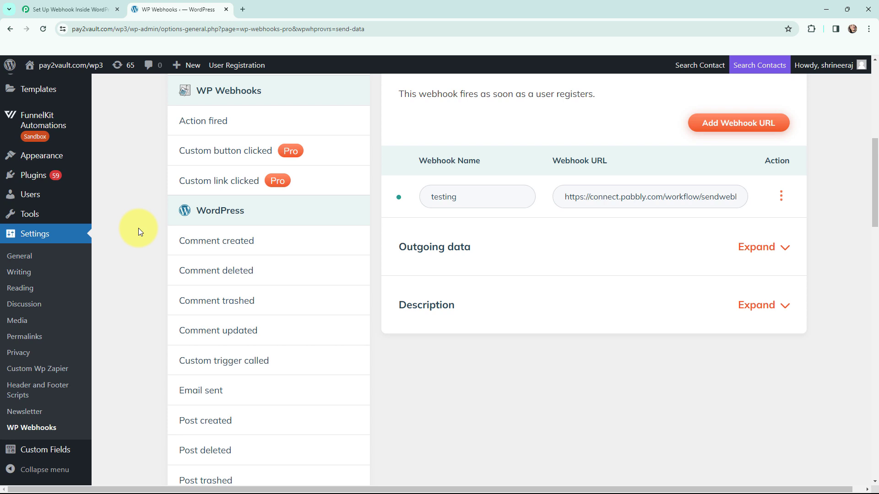
pyautogui.scroll(-3, 145, 278)
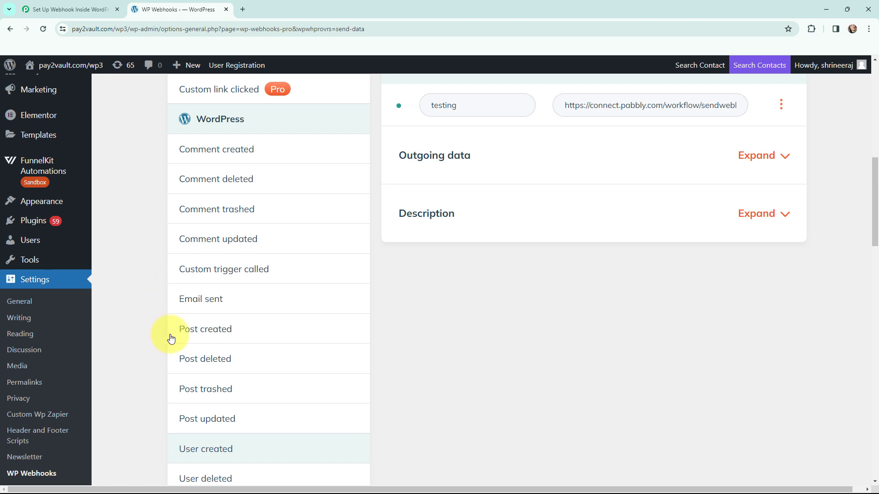
pyautogui.click(219, 332)
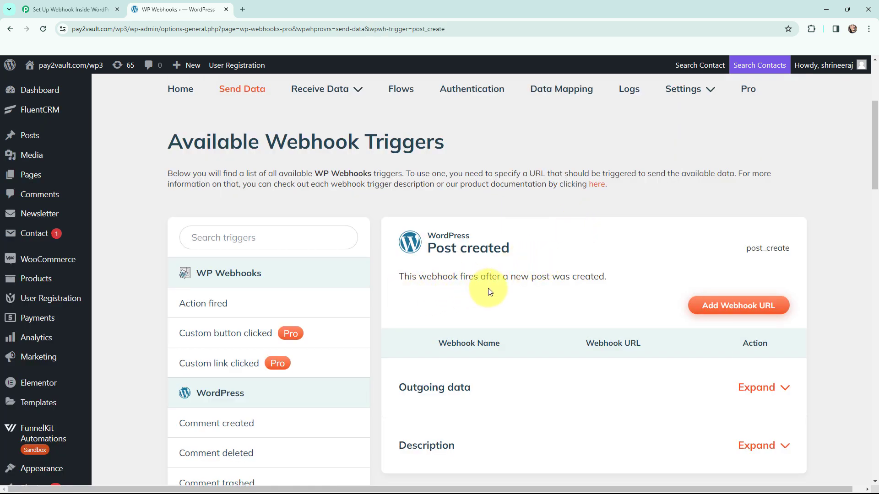
# - Add a post_create webhook named 'Pabbly Connect Webhook' using Pabbly's copied webhook URL
pyautogui.click(734, 306)
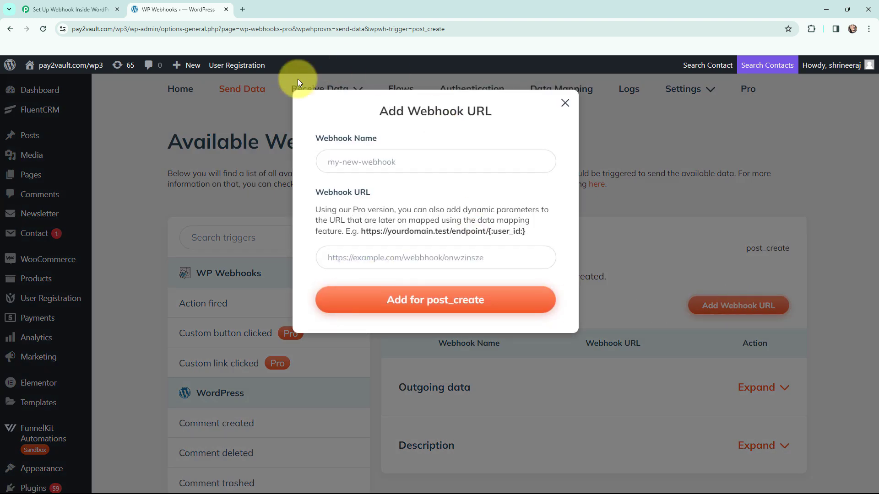
pyautogui.click(362, 162)
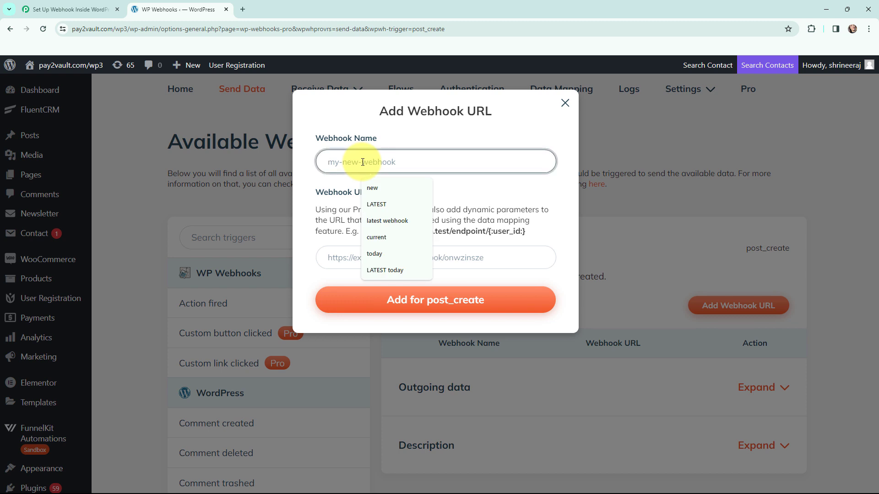
pyautogui.write('Pabbly C')
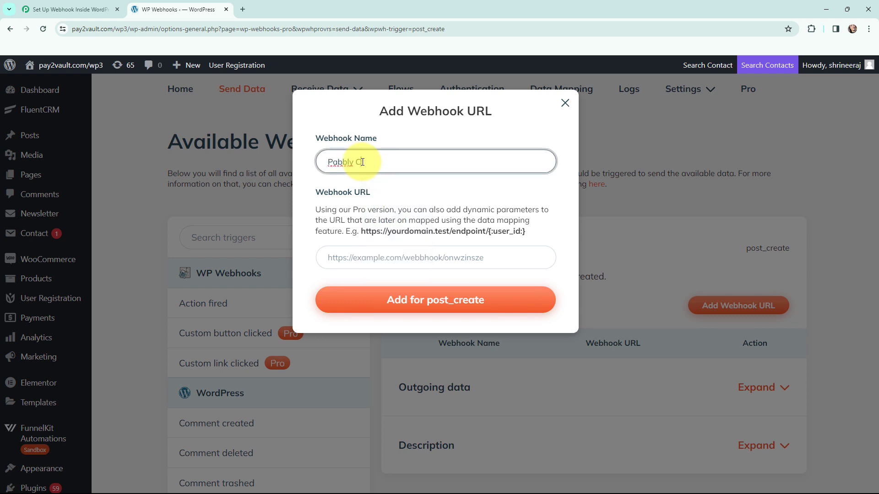
pyautogui.write('onnect Webhook')
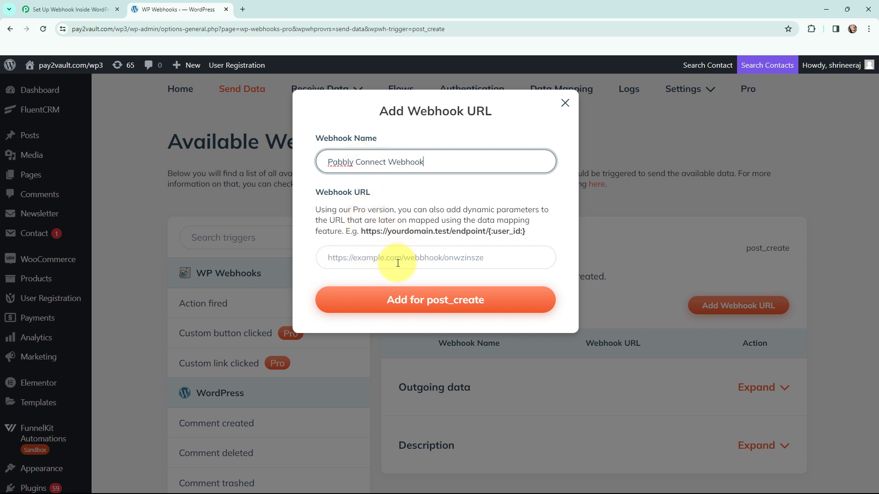
pyautogui.click(80, 4)
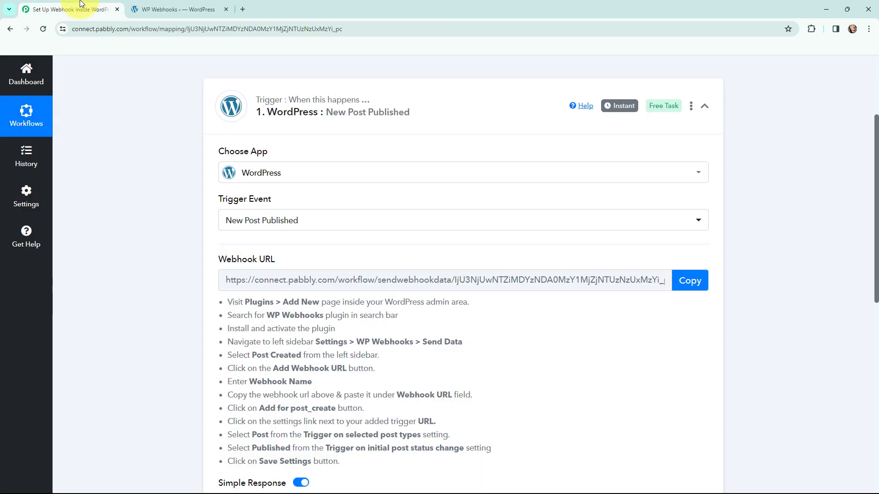
pyautogui.click(688, 286)
pyautogui.click(176, 9)
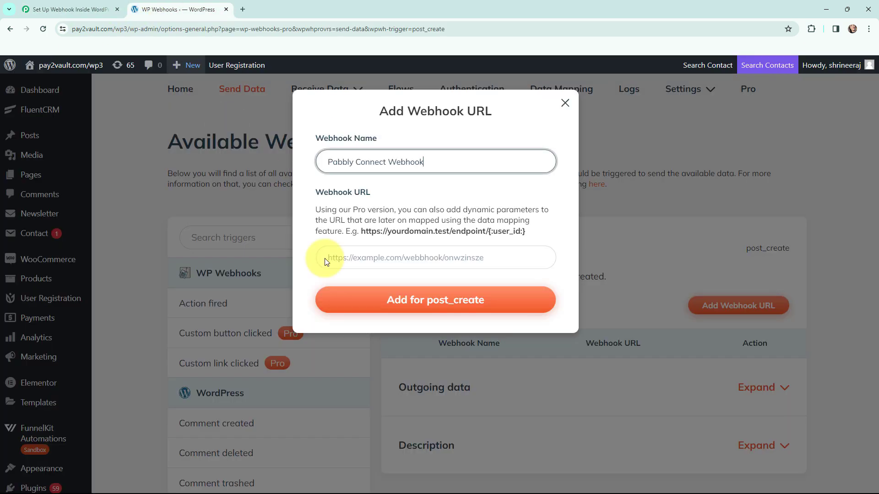
pyautogui.click(325, 261)
pyautogui.hotkey('ctrl', 'v')
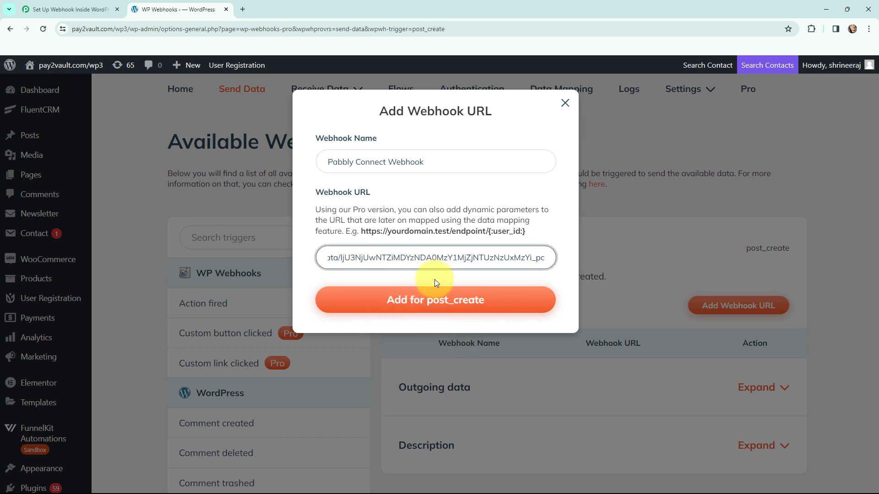
pyautogui.click(432, 303)
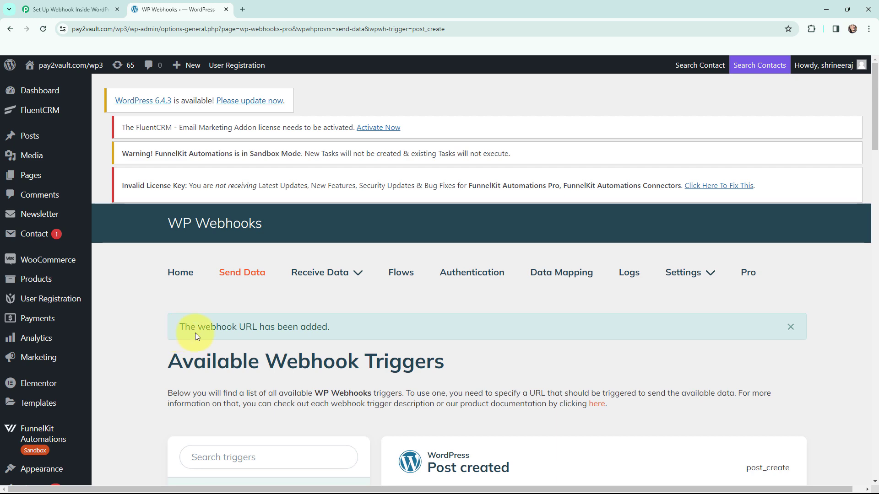
# - Open the settings of the pabbly-connect-webhook
pyautogui.scroll(-6, 551, 303)
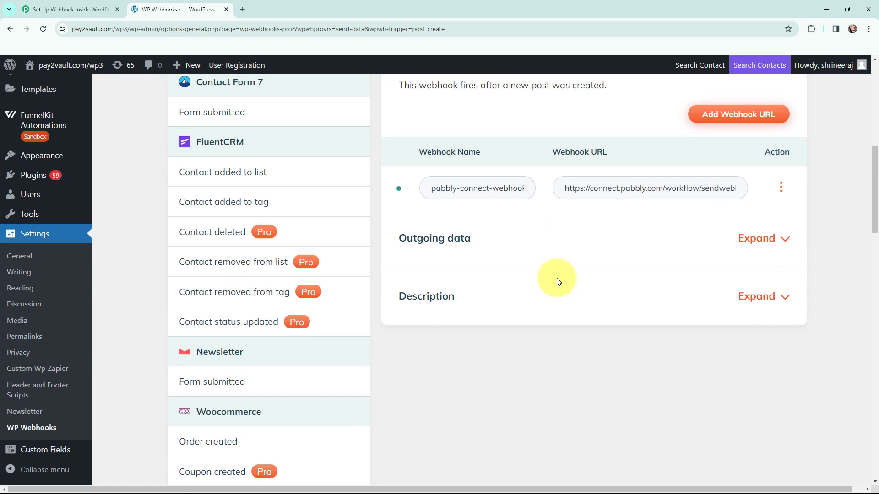
pyautogui.scroll(2, 556, 282)
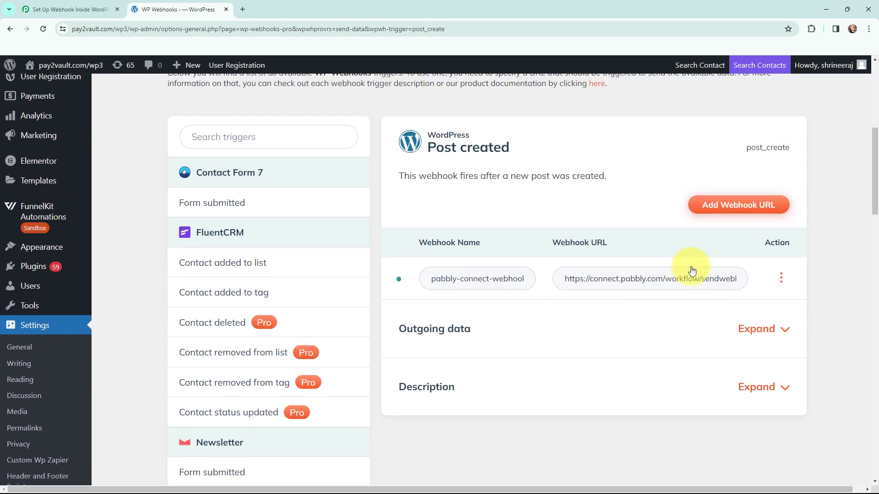
pyautogui.click(780, 280)
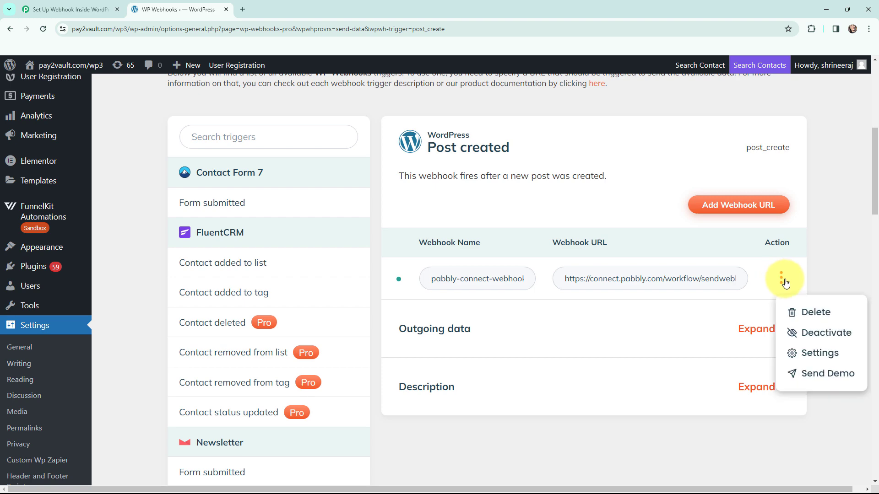
pyautogui.click(803, 356)
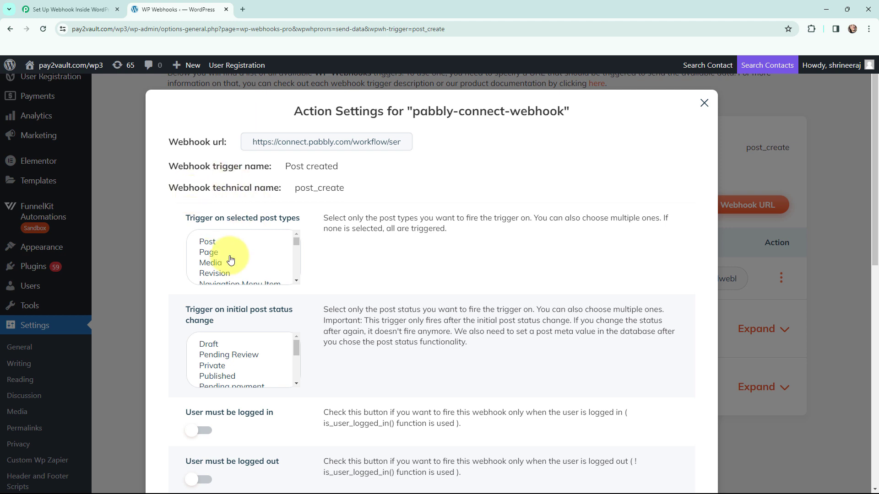
# - Limit the webhook to the Post type with Published status, and save the settings
pyautogui.click(208, 241)
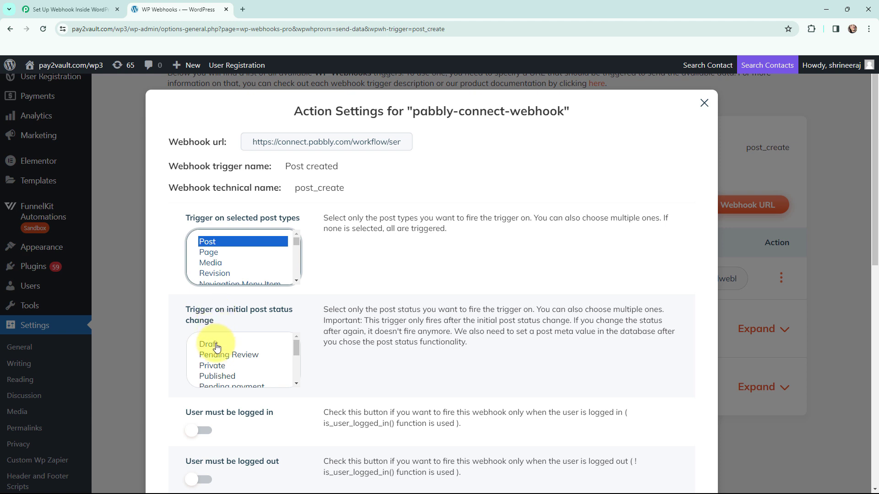
pyautogui.click(220, 378)
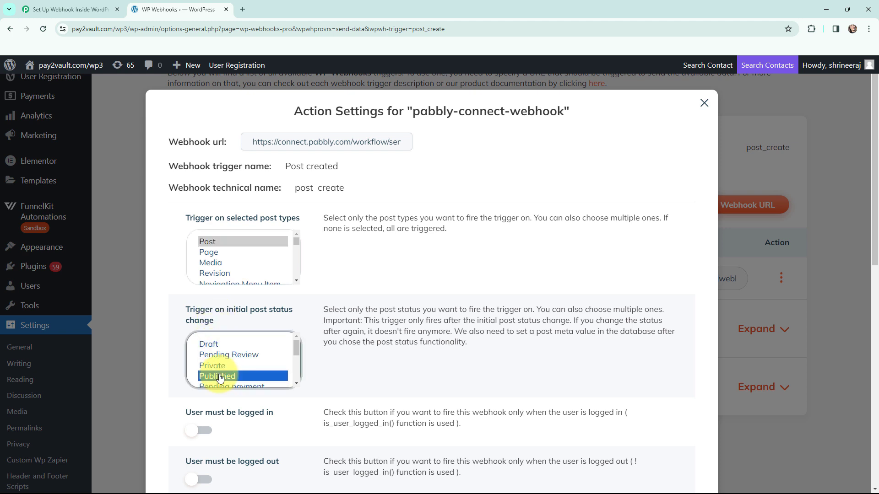
pyautogui.click(319, 371)
pyautogui.scroll(-4, 321, 360)
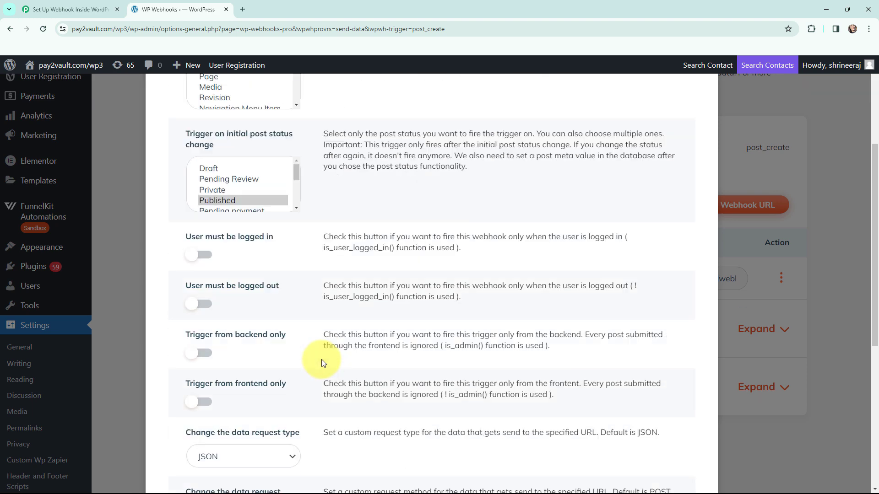
pyautogui.scroll(-7, 323, 362)
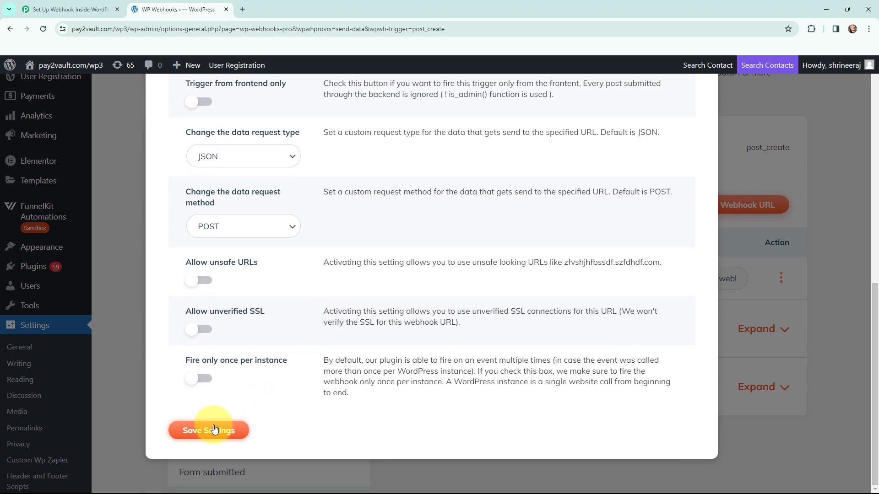
pyautogui.click(214, 429)
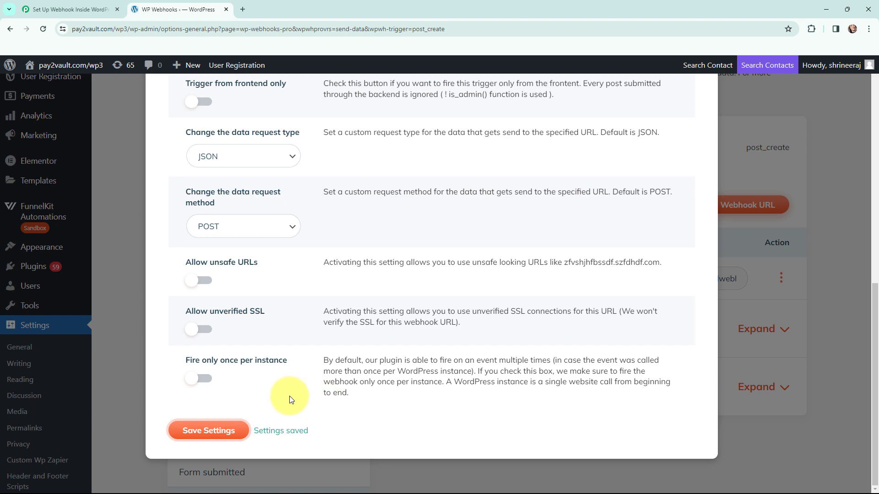
pyautogui.scroll(1, 631, 239)
pyautogui.scroll(10, 630, 234)
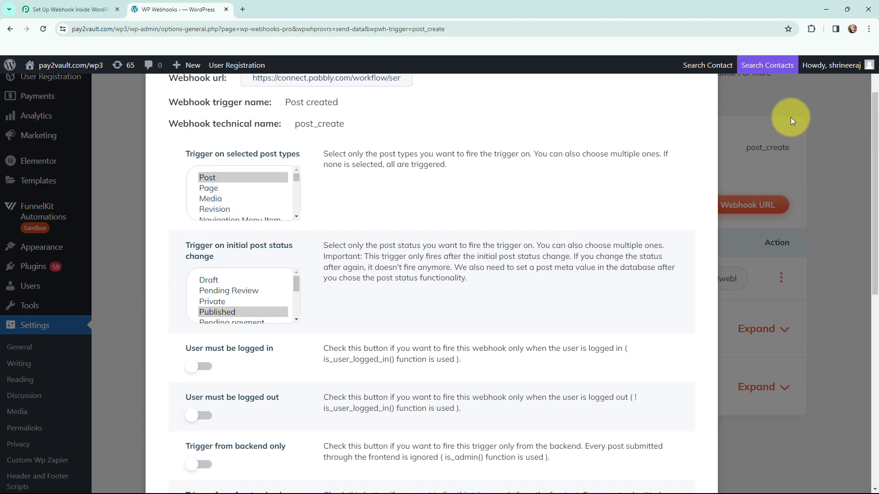
pyautogui.click(790, 113)
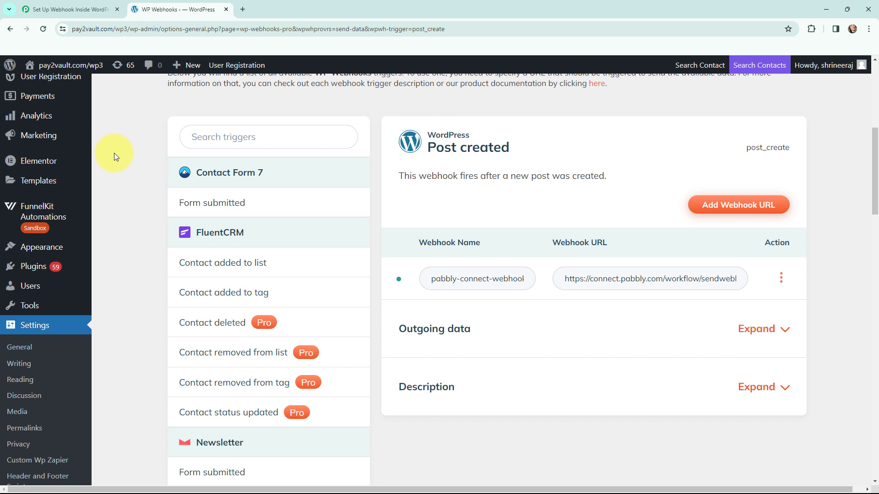
# - Confirm Pabbly's WordPress trigger is waiting for a webhook response, then return to WordPress Posts
pyautogui.click(89, 10)
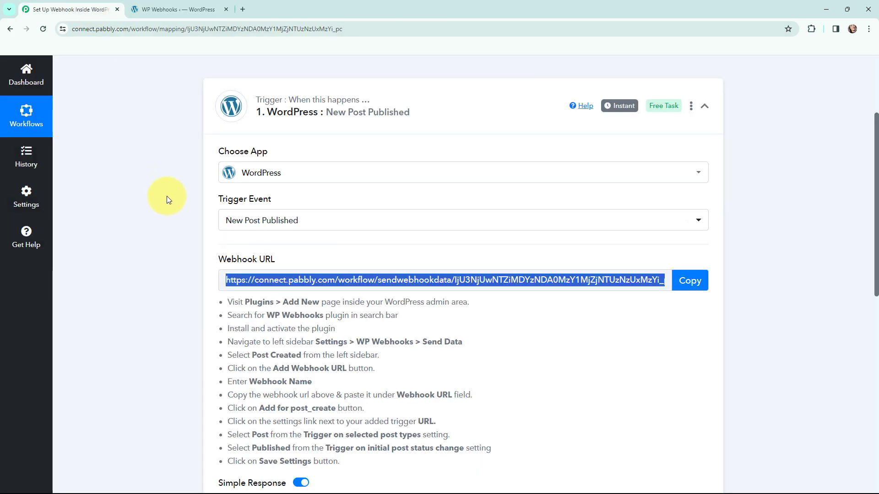
pyautogui.scroll(-3, 166, 196)
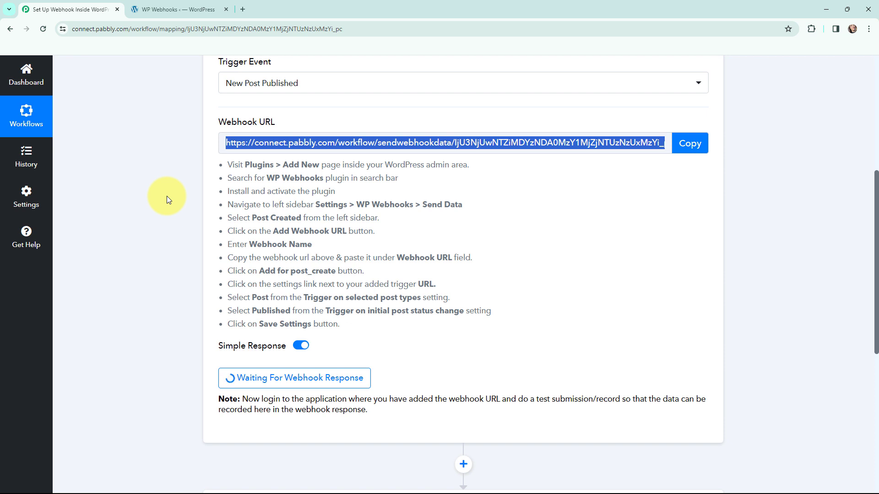
pyautogui.hotkey('ctrl', 'Tab')
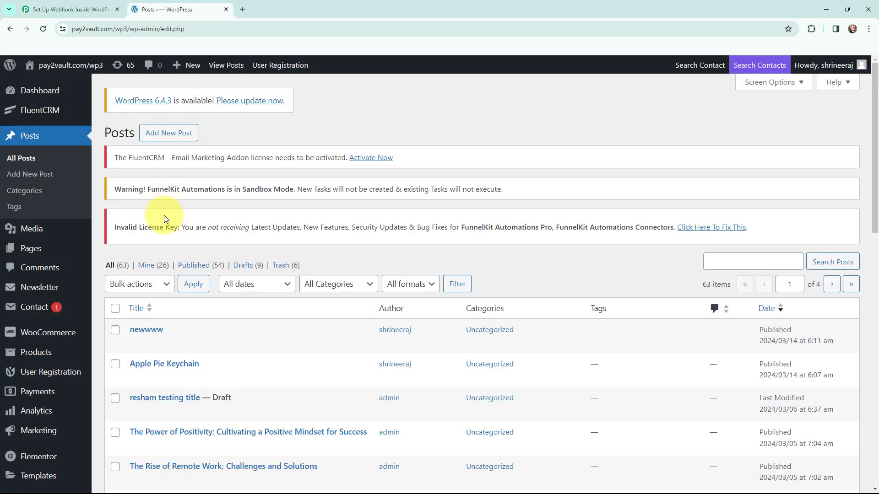
# - Create a new post titled 'Ideal Work Environment' and paste the workplace essay as its body
pyautogui.click(170, 133)
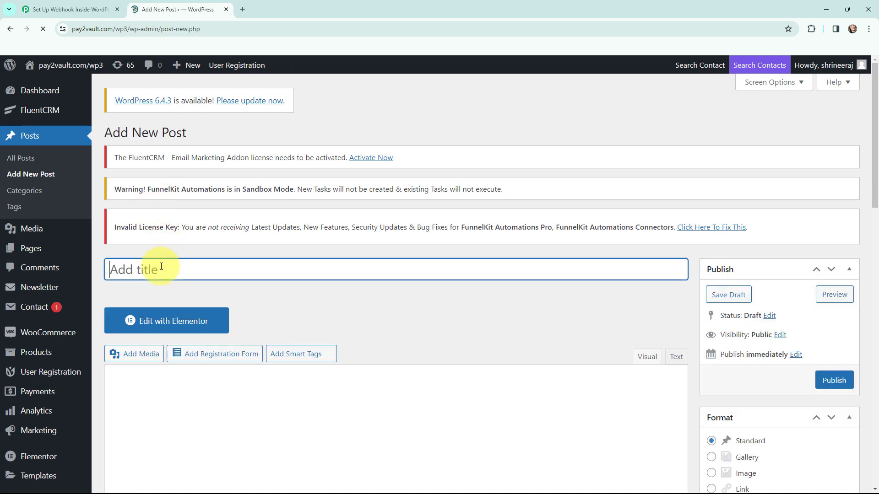
pyautogui.write('Id')
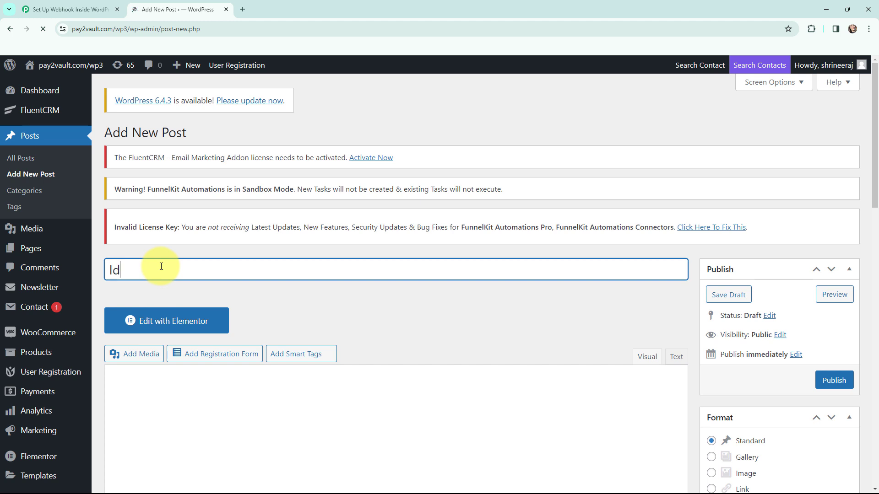
pyautogui.write('eal Wo')
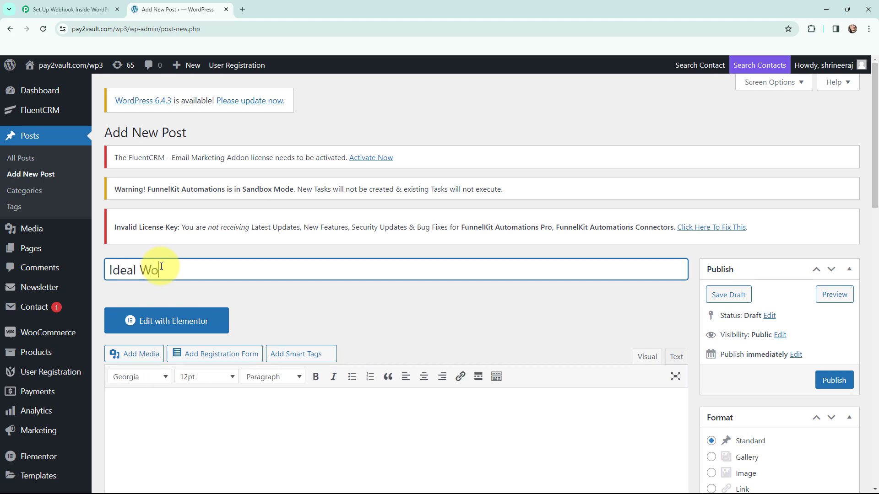
pyautogui.write('rk Environme')
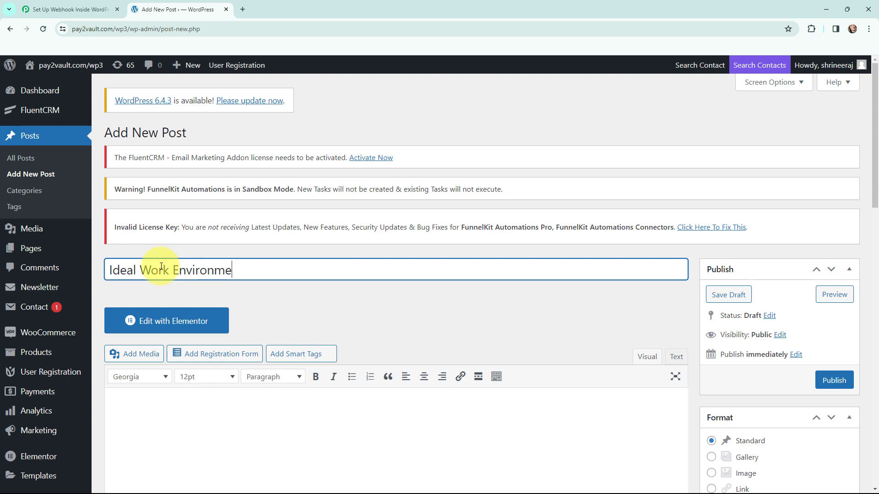
pyautogui.click(219, 398)
pyautogui.scroll(-2, 220, 348)
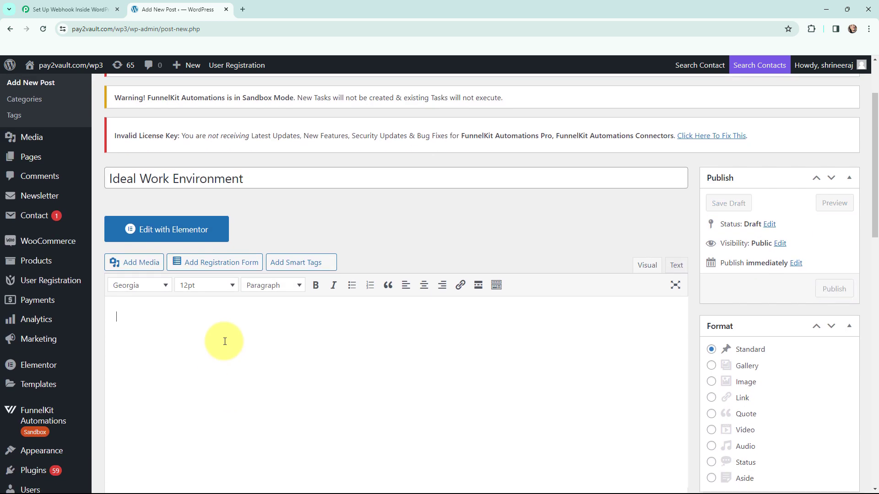
pyautogui.hotkey('ctrl', 'v')
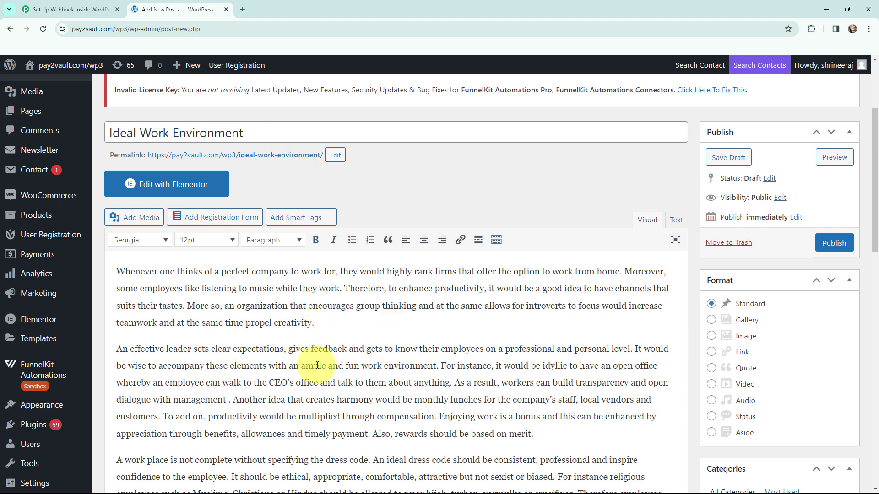
pyautogui.scroll(-8, 525, 303)
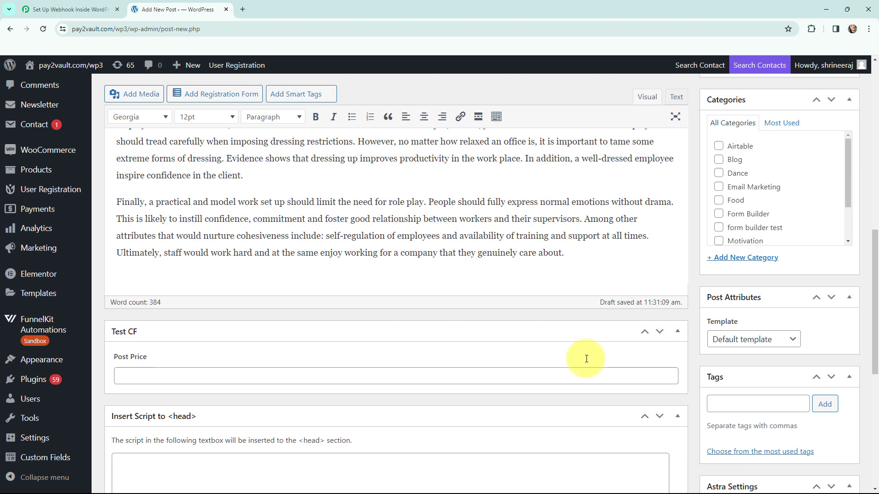
pyautogui.scroll(-7, 586, 359)
# - Upload the pexels-fauxels-3182826 photo as the post's featured image
pyautogui.click(740, 444)
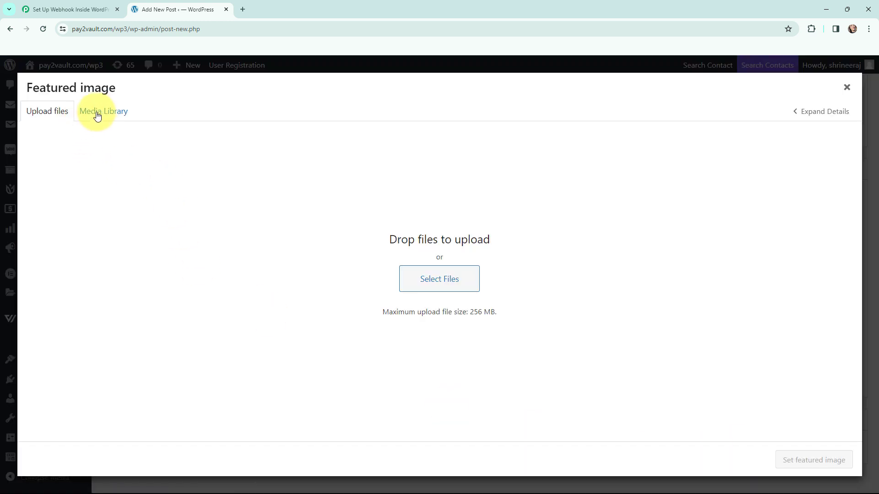
pyautogui.click(59, 112)
pyautogui.click(442, 281)
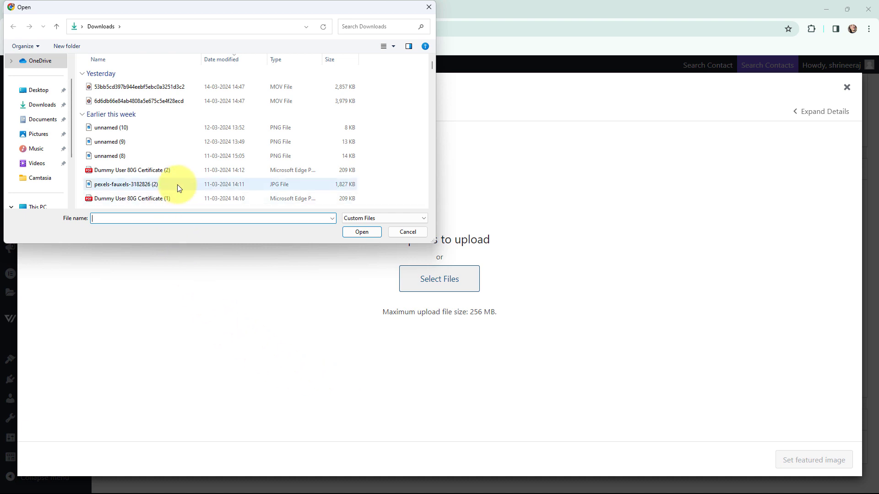
pyautogui.doubleClick(181, 182)
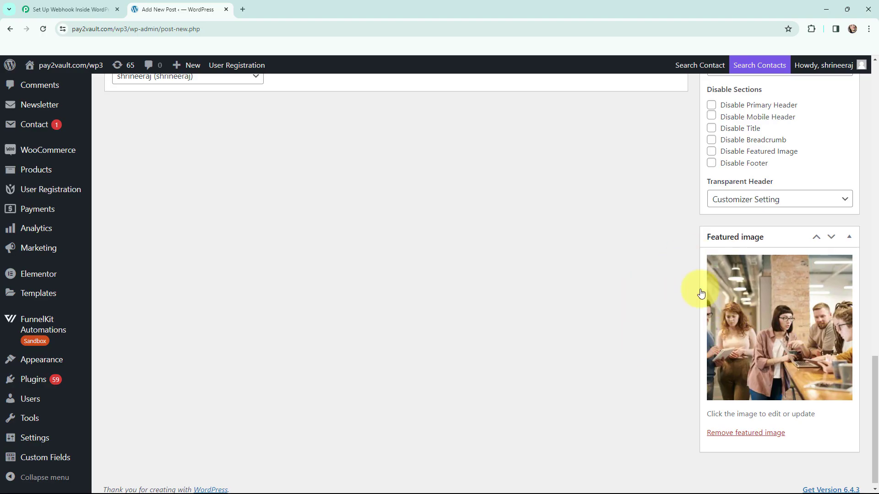
pyautogui.scroll(6, 611, 313)
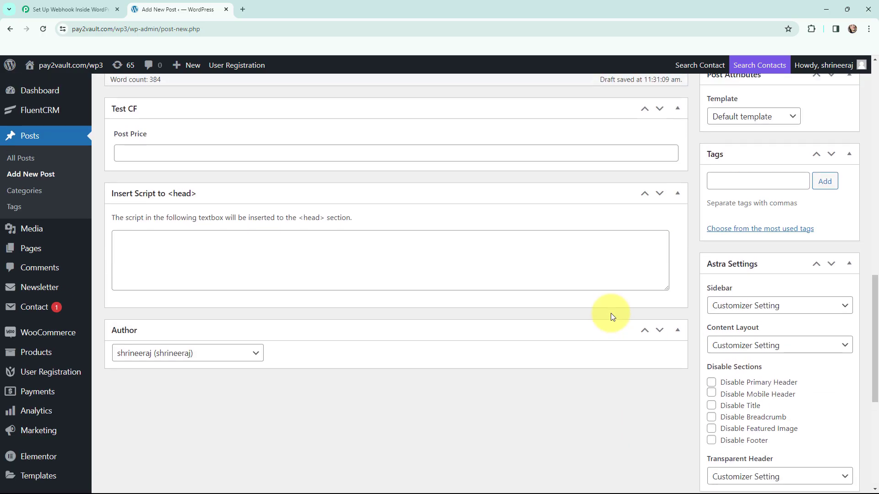
pyautogui.scroll(10, 610, 313)
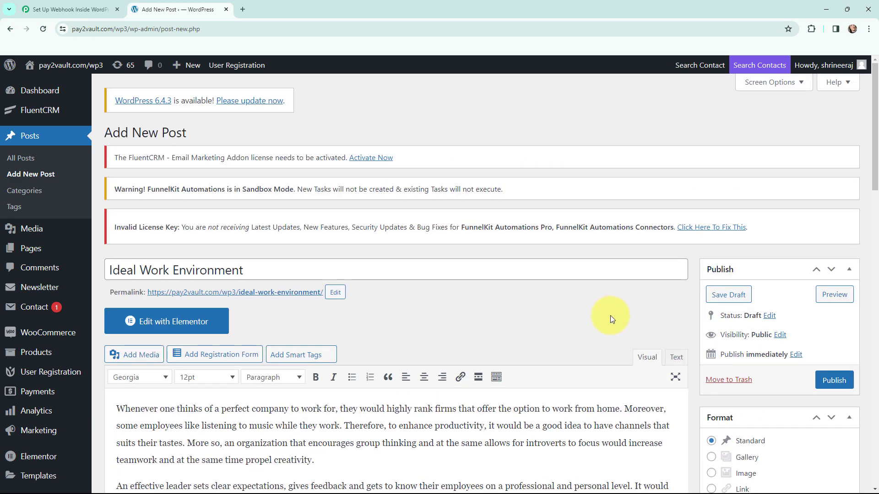
# - Publish the 'Ideal Work Environment' post and view it on the live site
pyautogui.click(834, 380)
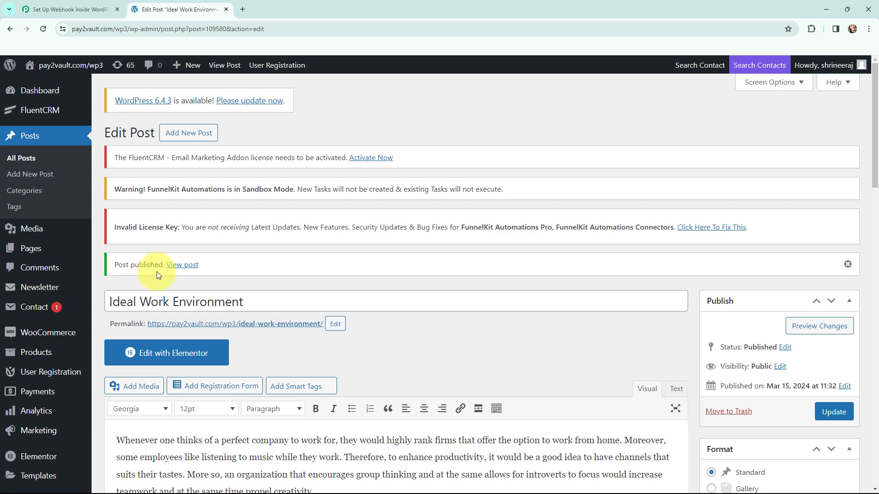
pyautogui.click(186, 267)
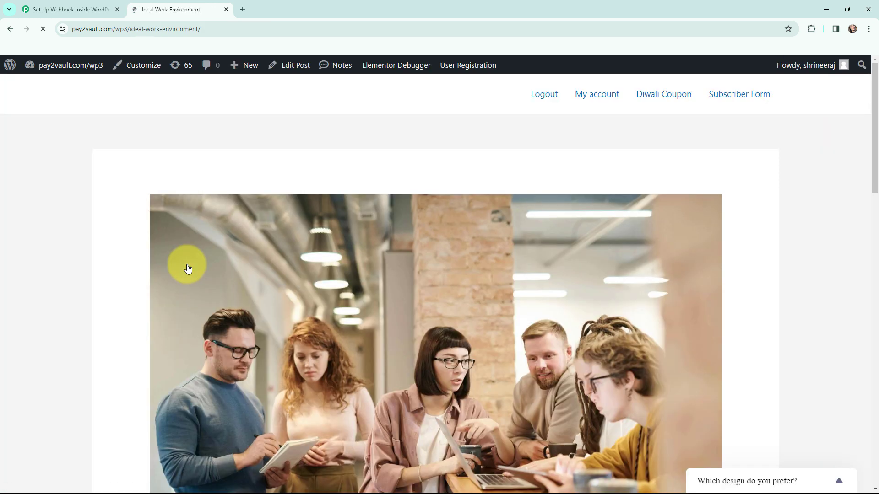
pyautogui.scroll(-10, 193, 247)
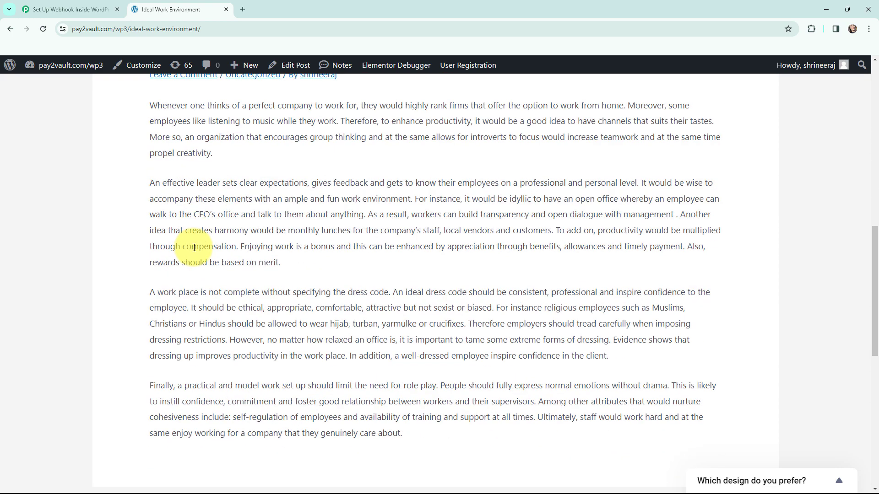
pyautogui.scroll(3, 194, 248)
pyautogui.scroll(3, 275, 204)
pyautogui.scroll(-2, 202, 196)
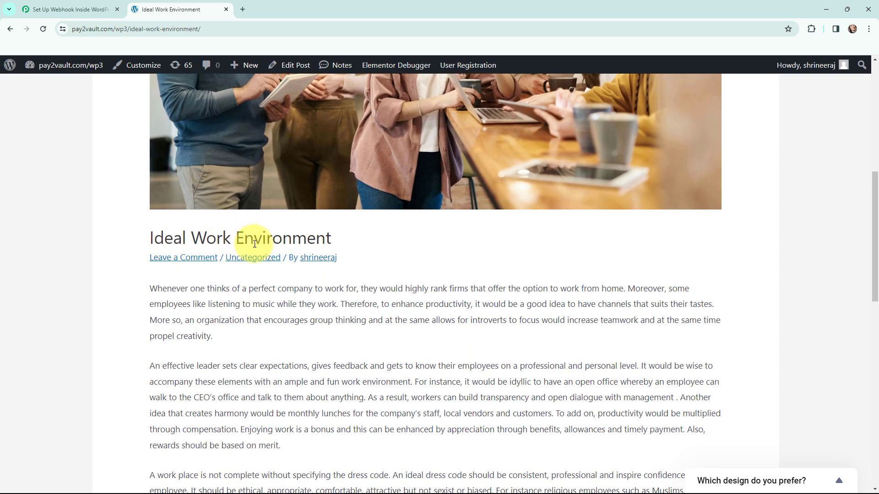
pyautogui.scroll(-5, 157, 295)
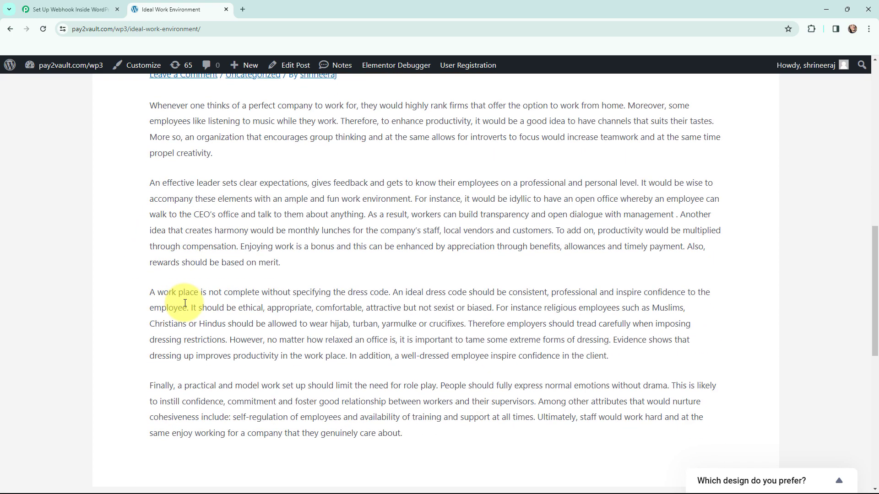
# - Review the live post, then check the received webhook response in Pabbly Connect
pyautogui.scroll(4, 185, 302)
pyautogui.scroll(2, 185, 302)
pyautogui.scroll(1, 97, 263)
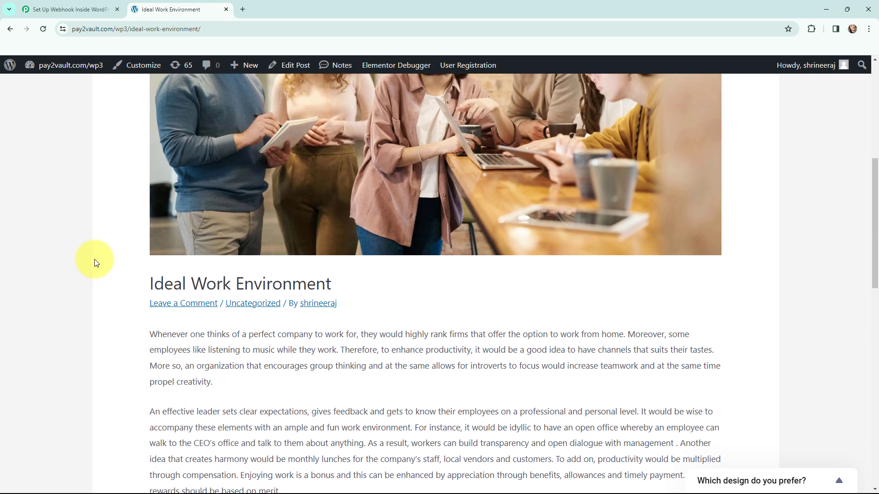
pyautogui.scroll(5, 96, 255)
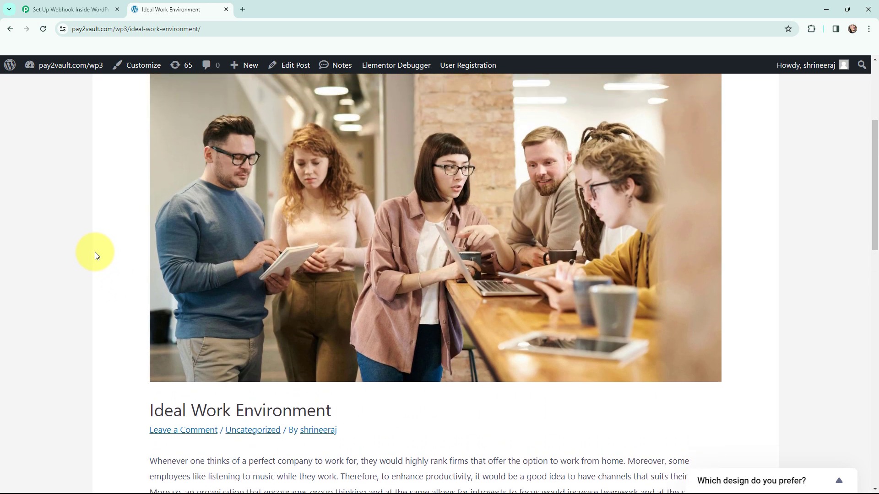
pyautogui.scroll(2, 97, 255)
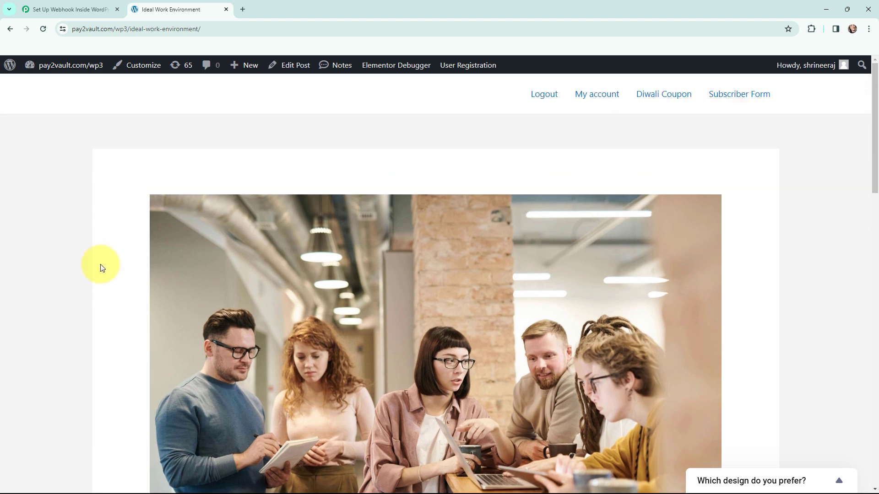
pyautogui.click(73, 9)
pyautogui.scroll(-4, 131, 147)
# - Enlarge the Post Thumbnail field and copy its full URL ending in pexels-fauxels-3182826-2-scaled.jpg
pyautogui.scroll(-4, 146, 133)
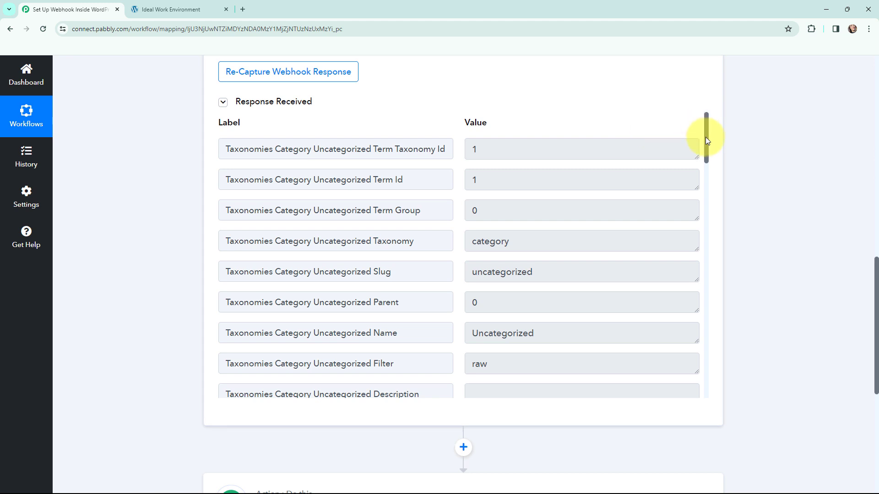
pyautogui.moveTo(706, 139); pyautogui.dragTo(713, 194)
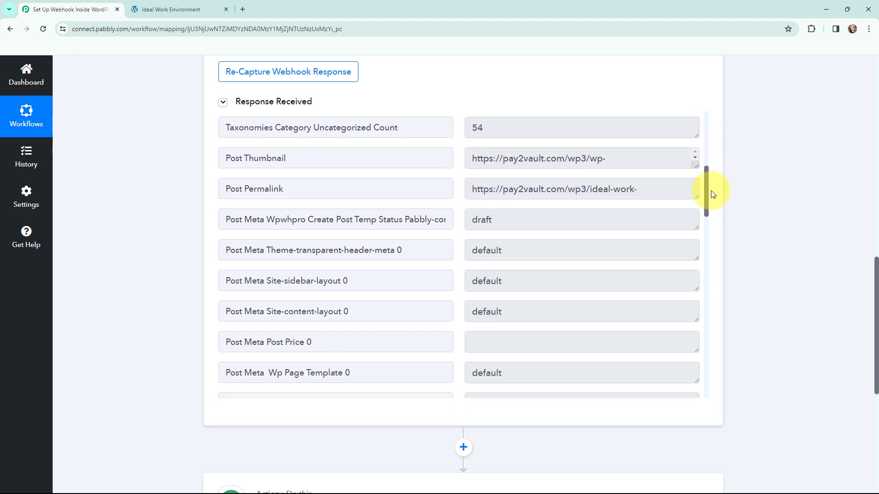
pyautogui.moveTo(693, 165); pyautogui.dragTo(696, 192)
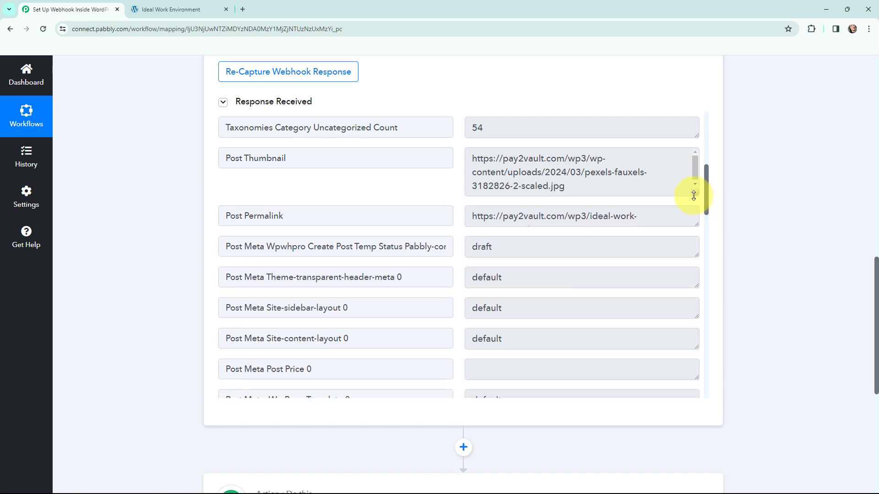
pyautogui.moveTo(472, 156); pyautogui.dragTo(568, 196)
pyautogui.hotkey('ctrl', 'c')
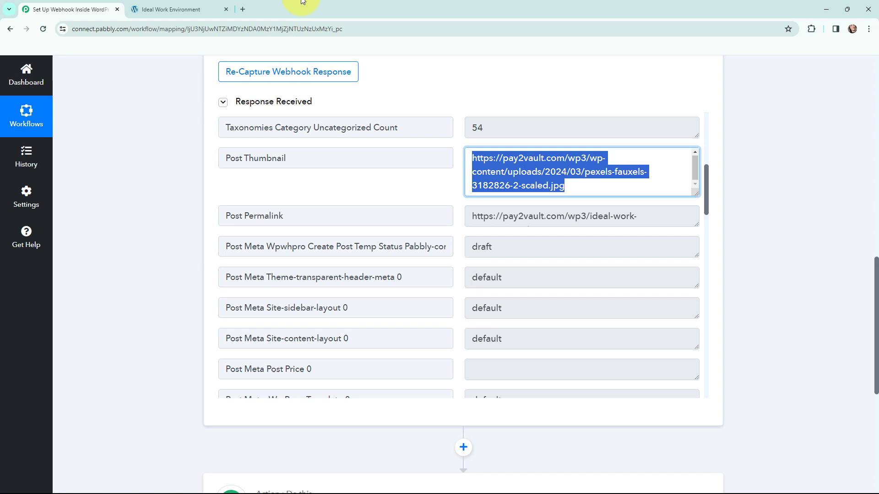
# - Open the copied Post Thumbnail image URL in a new Chrome tab
pyautogui.click(243, 9)
pyautogui.hotkey('ctrl', 'v')
pyautogui.press('Return')
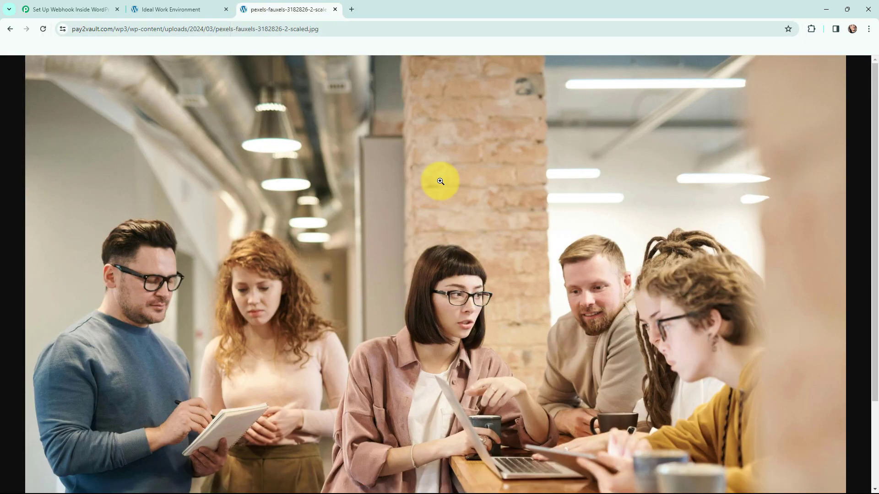
# - Open the Post Permalink of the Ideal Work Environment post in another new tab
pyautogui.click(68, 10)
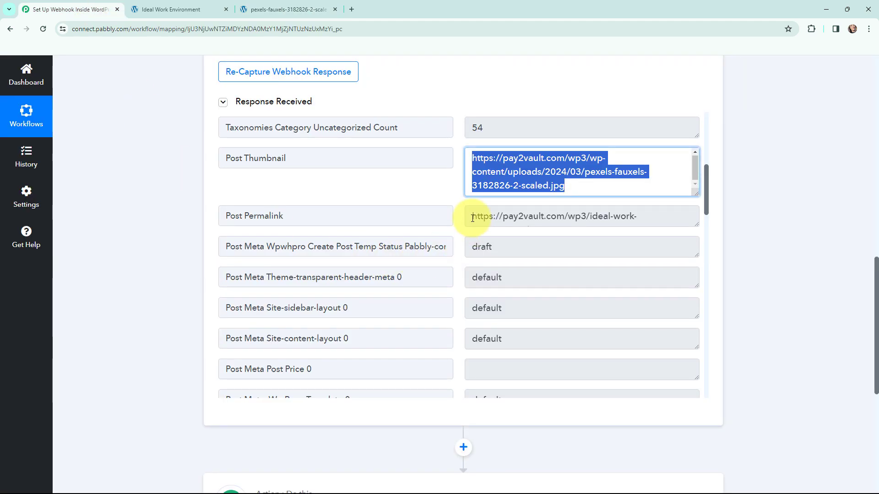
pyautogui.moveTo(473, 217); pyautogui.dragTo(640, 235)
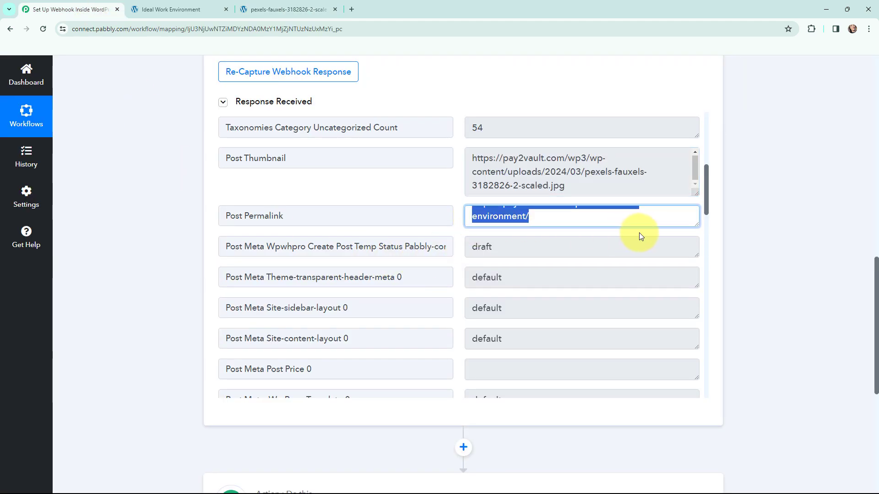
pyautogui.click(354, 12)
pyautogui.hotkey('ctrl', 'v')
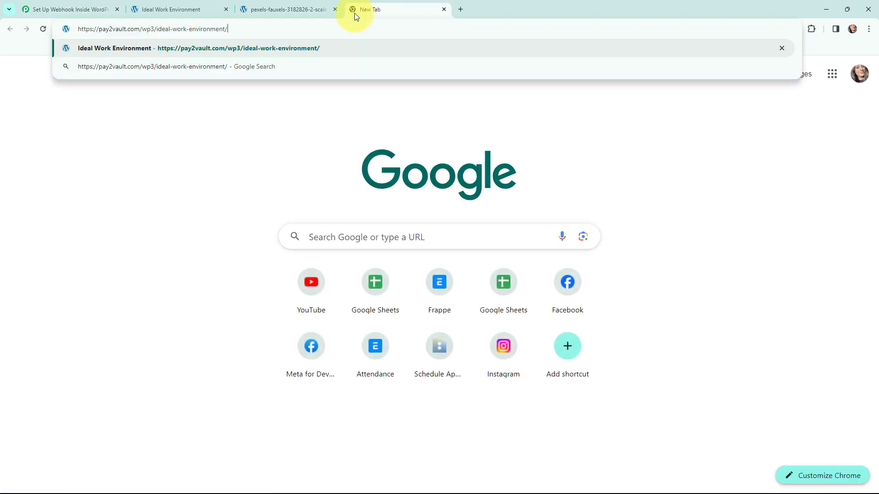
pyautogui.press('Return')
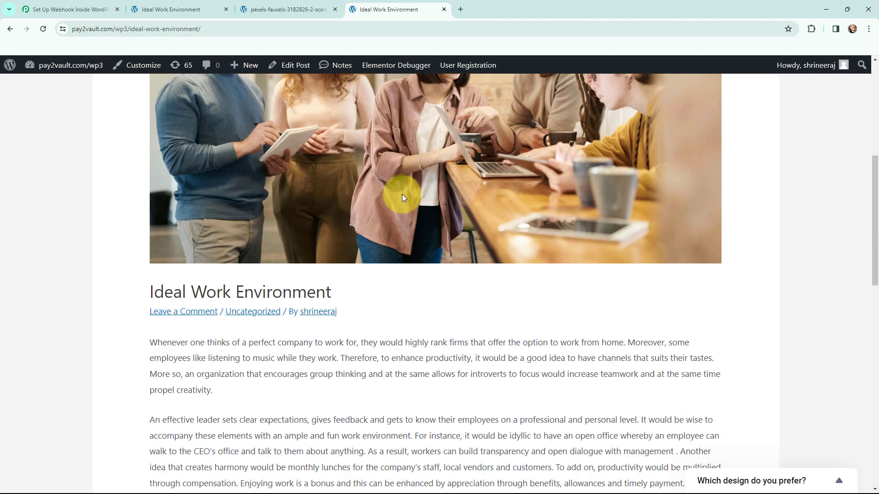
pyautogui.scroll(-2, 402, 194)
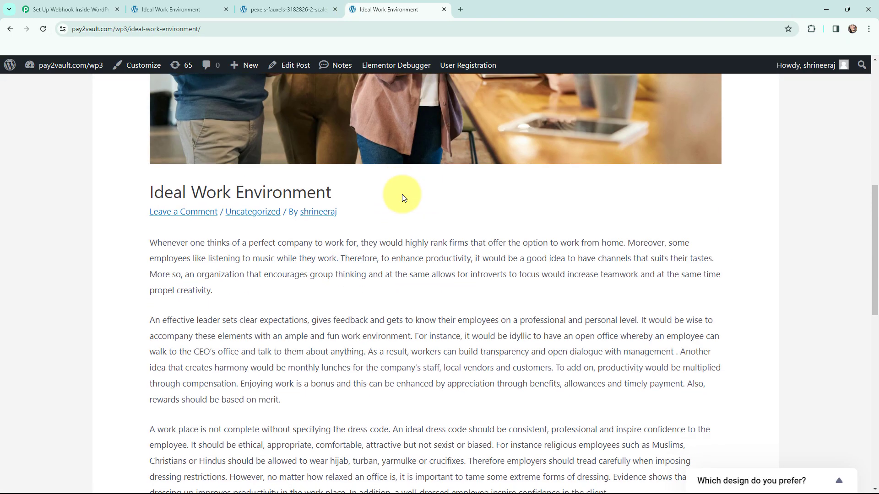
pyautogui.scroll(-2, 401, 197)
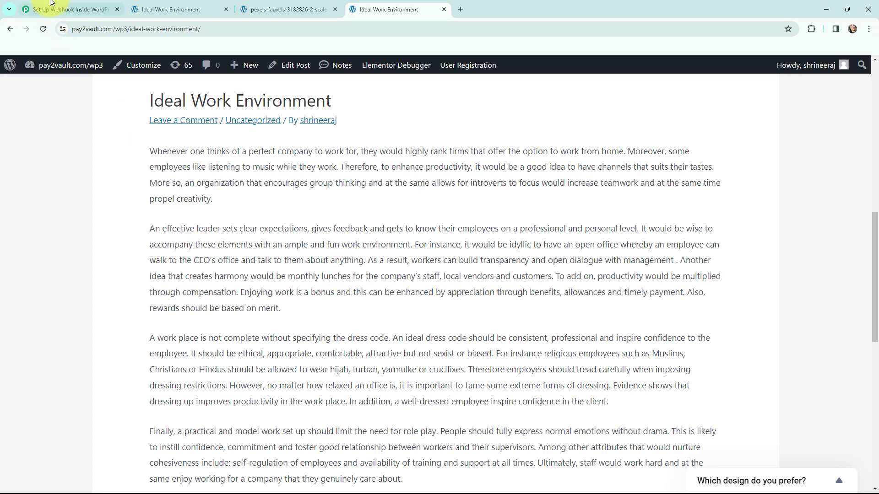
pyautogui.click(64, 9)
pyautogui.click(583, 221)
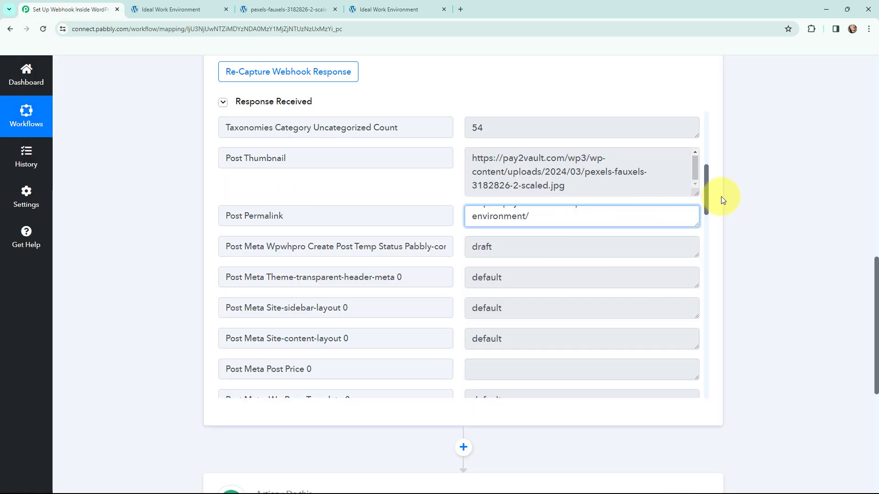
pyautogui.moveTo(707, 193); pyautogui.dragTo(702, 287)
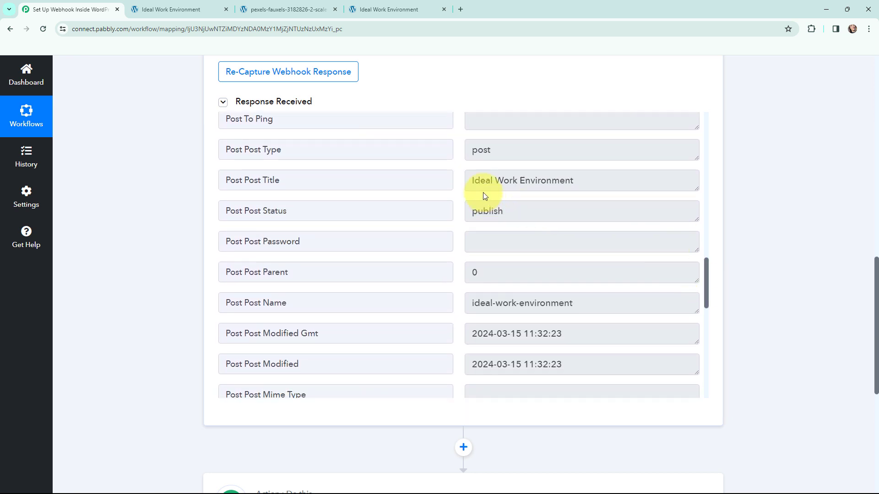
pyautogui.moveTo(474, 180); pyautogui.dragTo(580, 186)
pyautogui.click(602, 183)
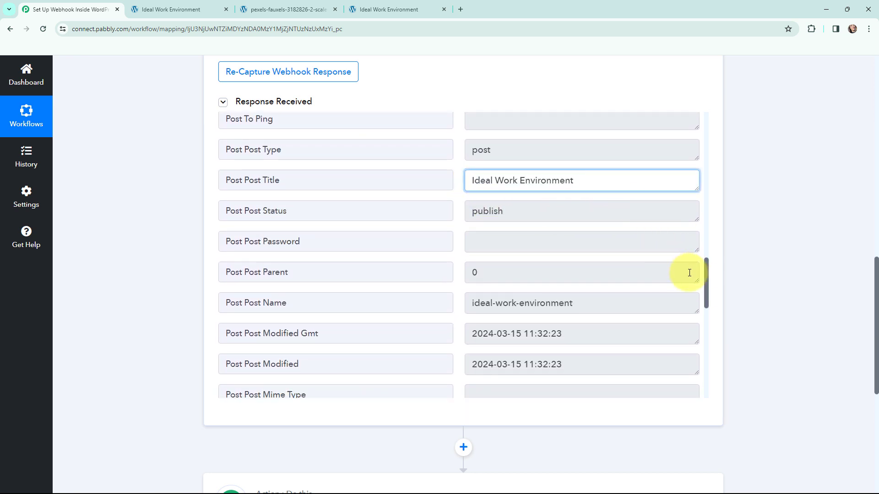
pyautogui.moveTo(706, 274); pyautogui.dragTo(690, 342)
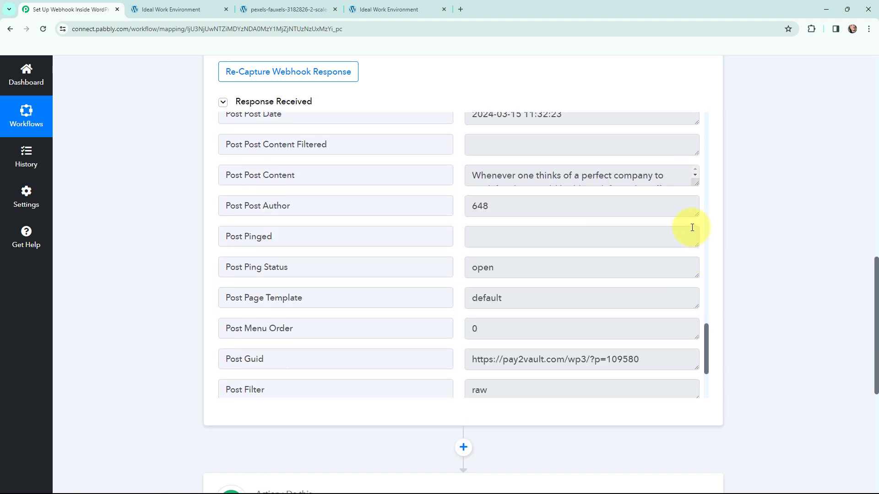
pyautogui.moveTo(699, 186); pyautogui.dragTo(680, 182)
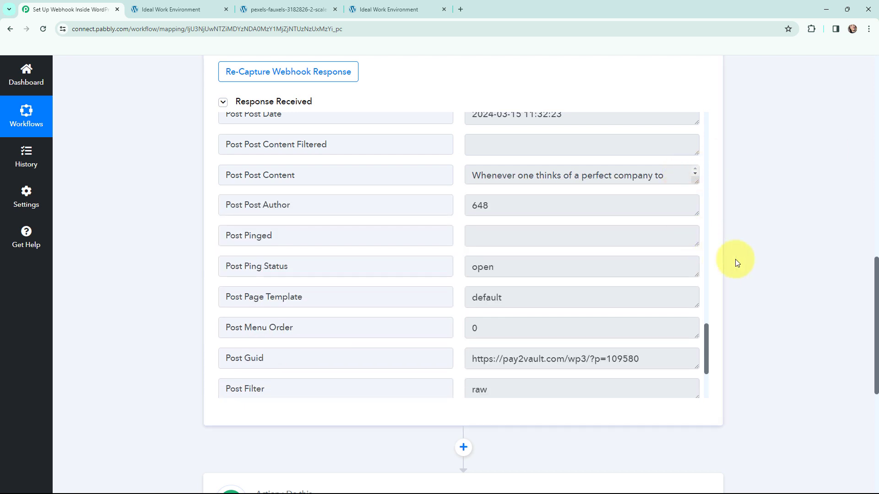
pyautogui.scroll(8, 752, 251)
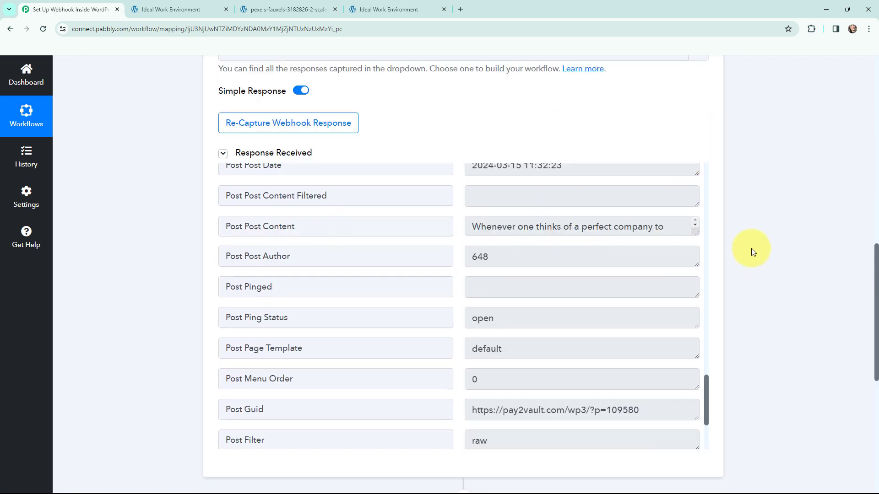
pyautogui.scroll(6, 752, 252)
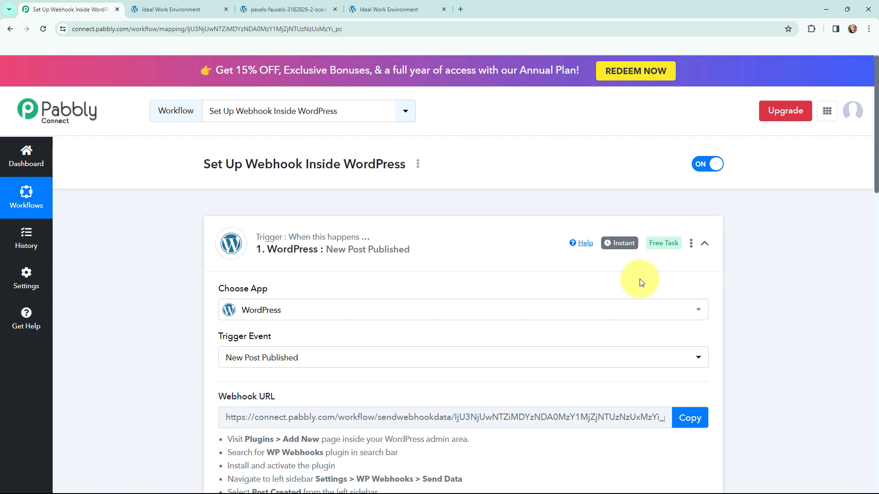
# - Collapse the WordPress trigger card and expand the 'Choose Your Next Application' action card
pyautogui.moveTo(626, 248)
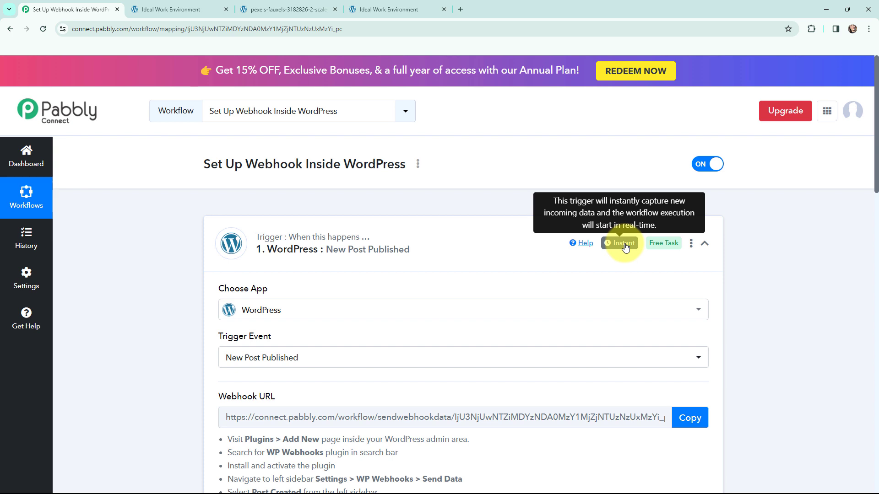
pyautogui.click(224, 241)
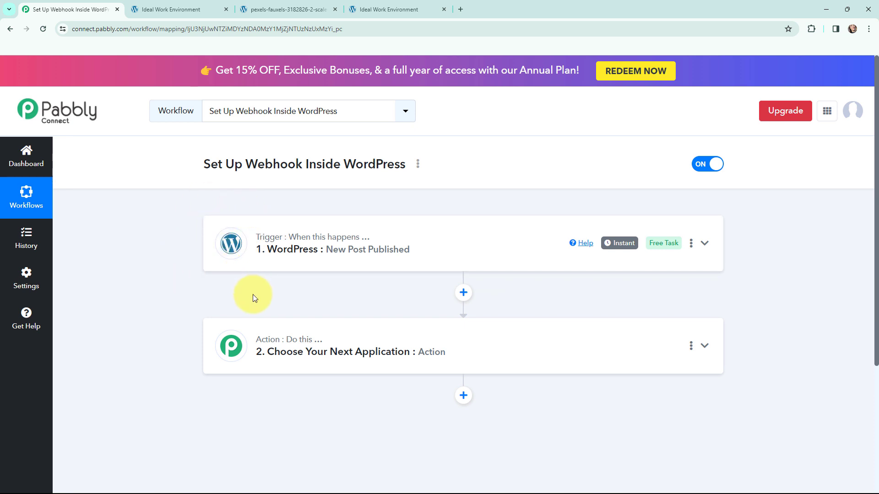
pyautogui.click(231, 345)
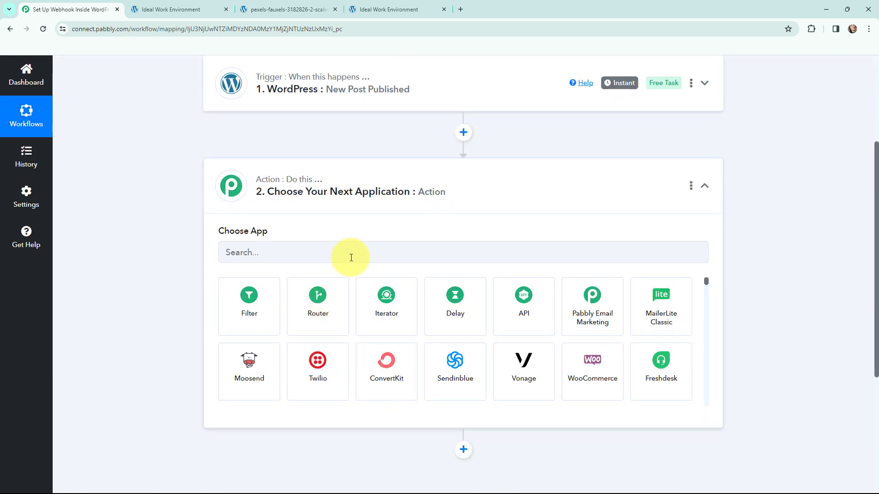
# - Search 'google sheets', pick Google Sheets as the action app with the Add New Row event
pyautogui.click(351, 257)
pyautogui.write('goo')
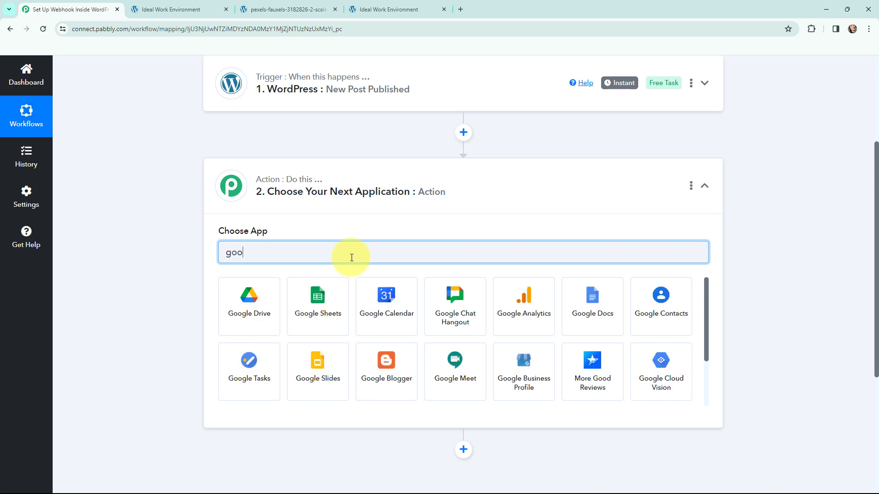
pyautogui.write('gle shee')
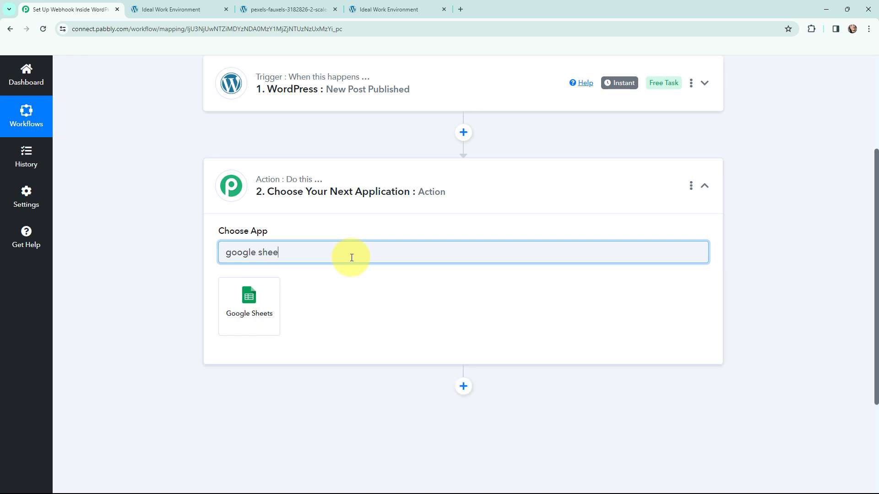
pyautogui.write('ts')
pyautogui.click(241, 301)
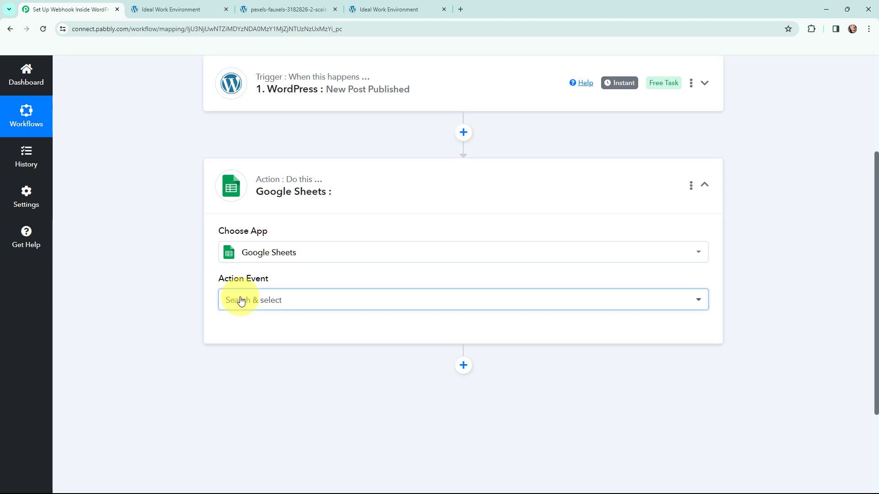
pyautogui.click(236, 301)
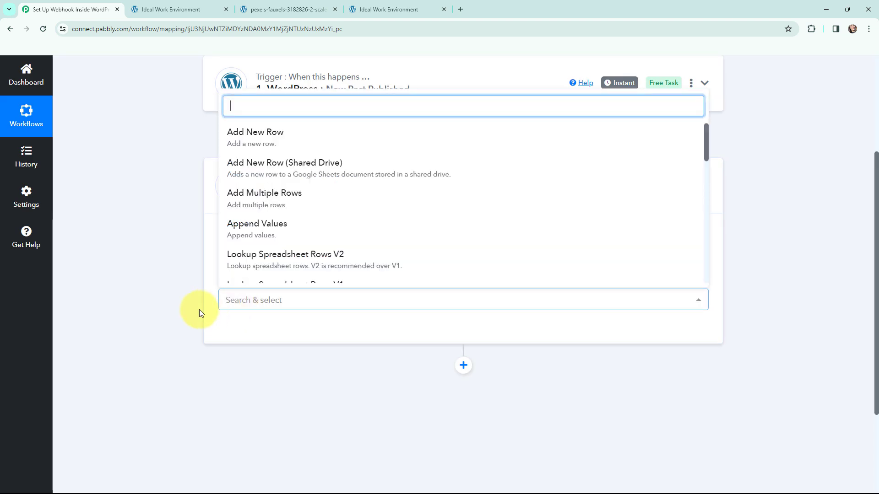
pyautogui.click(245, 143)
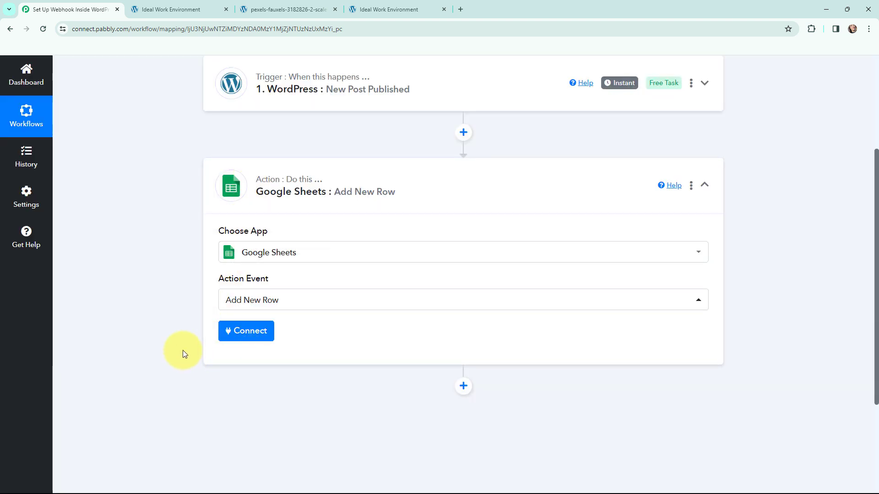
pyautogui.click(247, 331)
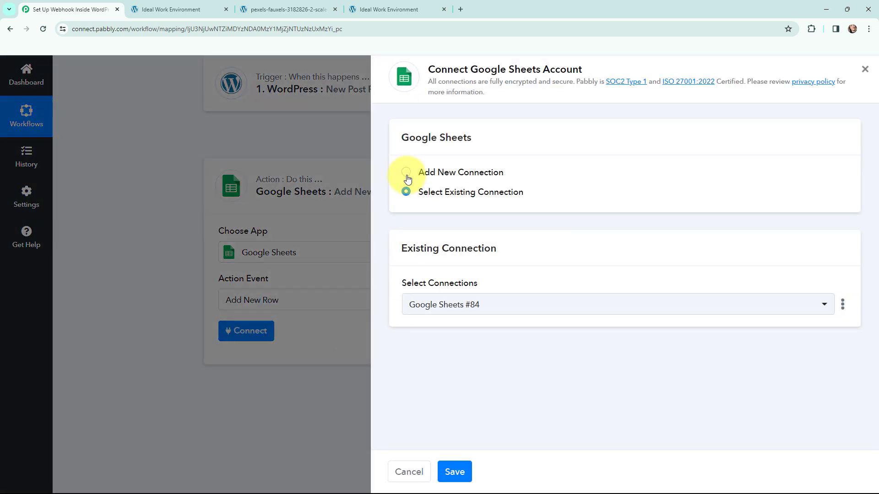
# - Add a new Google Sheets connection by signing in with Google and allowing access
pyautogui.click(405, 172)
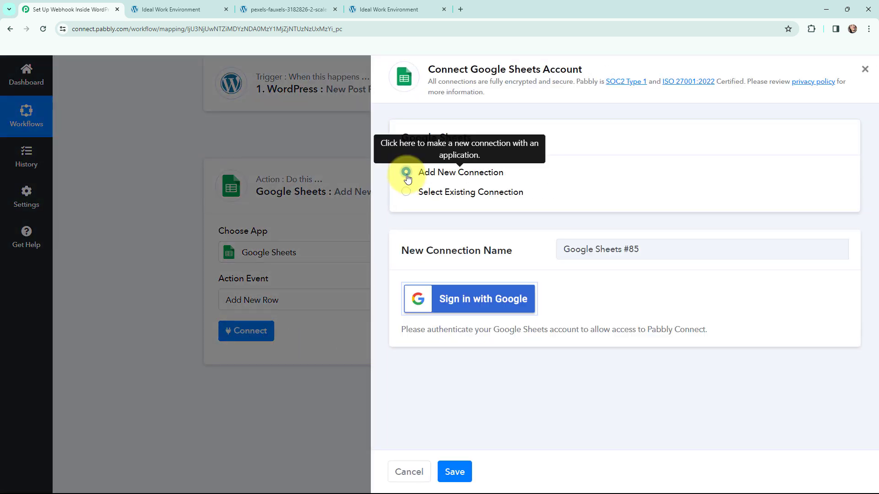
pyautogui.click(457, 301)
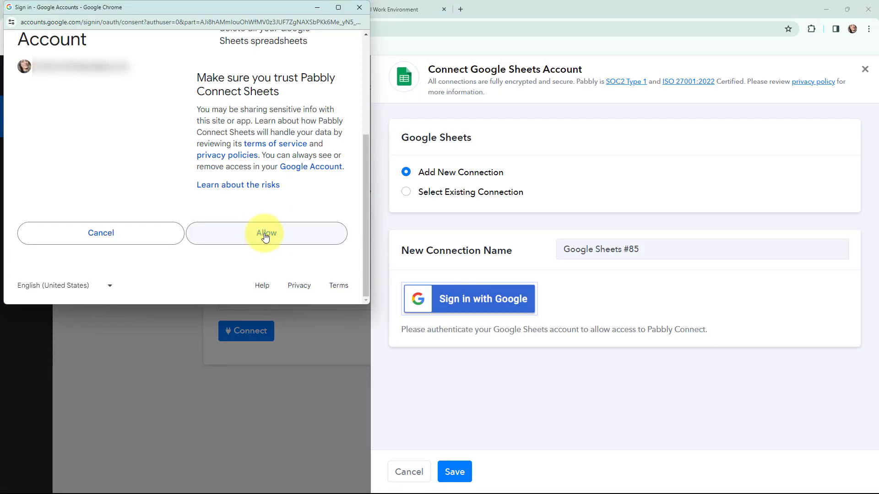
pyautogui.click(265, 235)
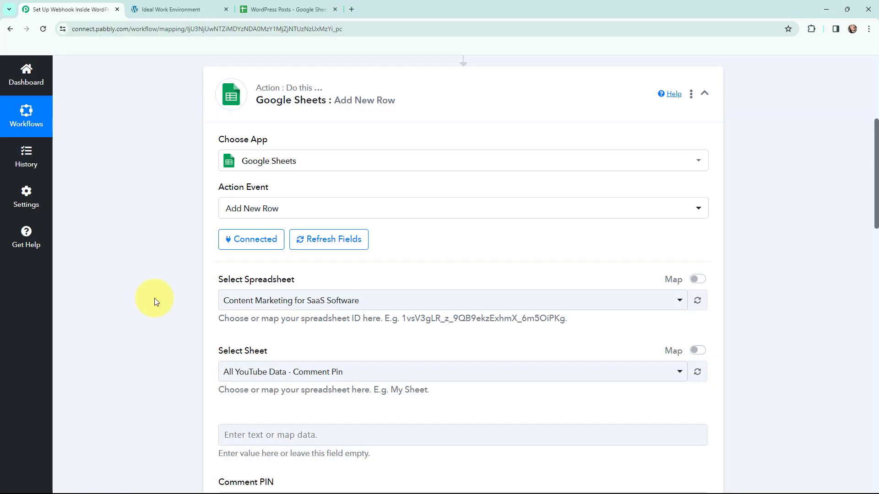
# - Target the WordPress Posts spreadsheet's Sheet1, checking its column headers in the Sheets tab
pyautogui.click(288, 10)
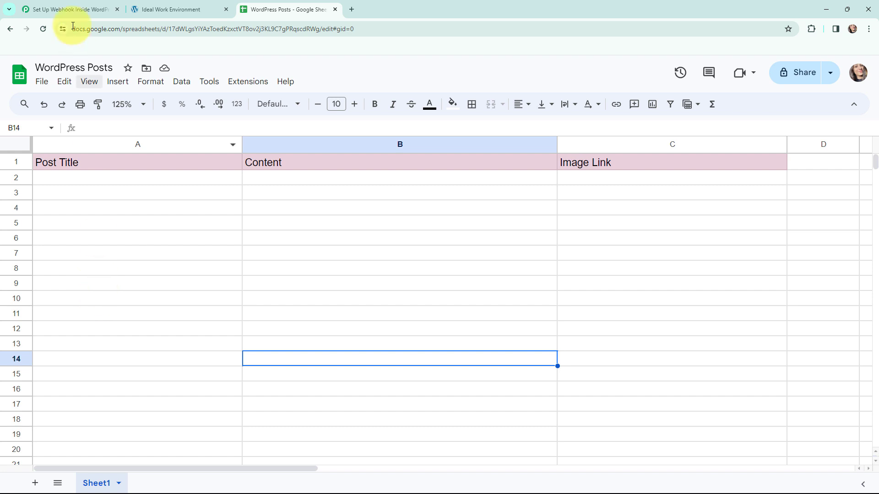
pyautogui.click(70, 8)
pyautogui.click(233, 303)
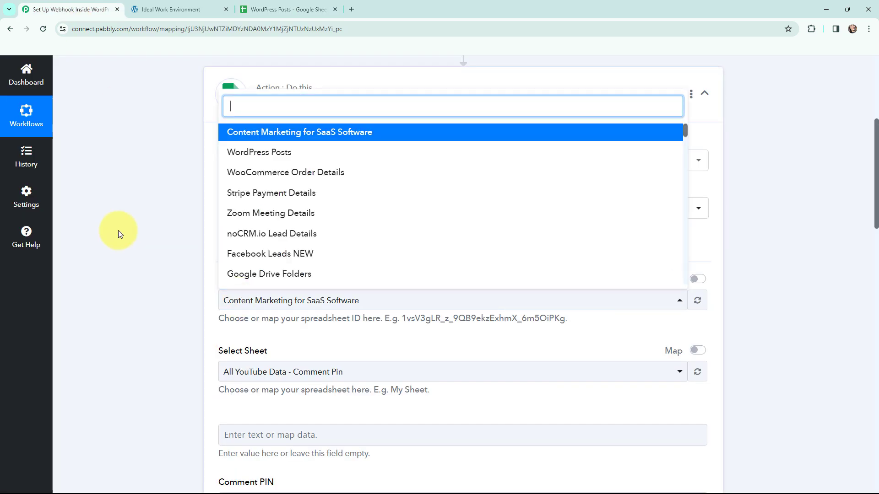
pyautogui.click(244, 153)
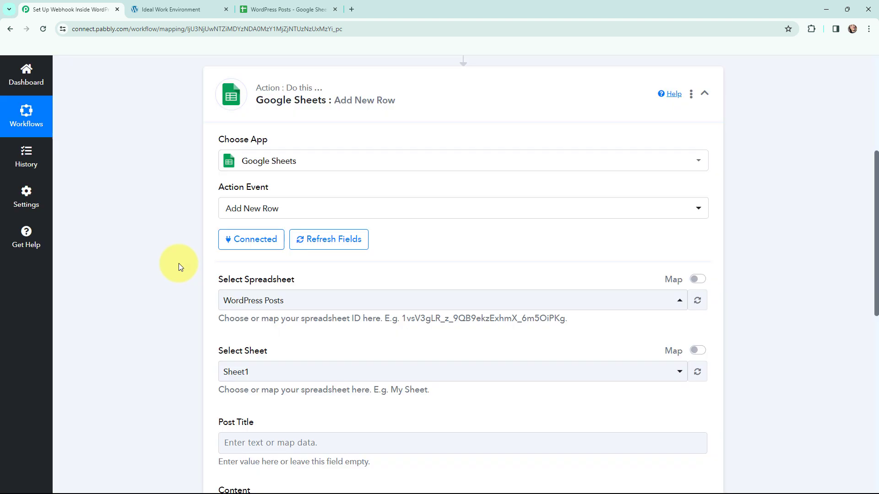
pyautogui.scroll(-2, 179, 262)
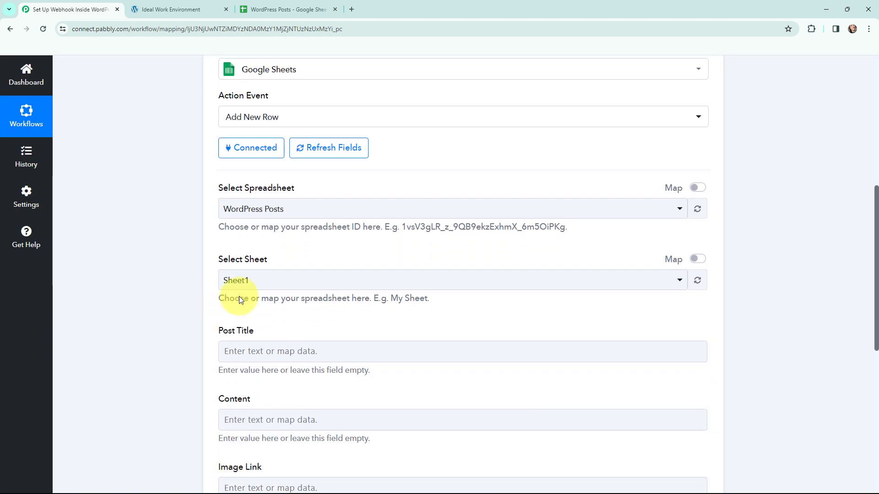
pyautogui.click(261, 11)
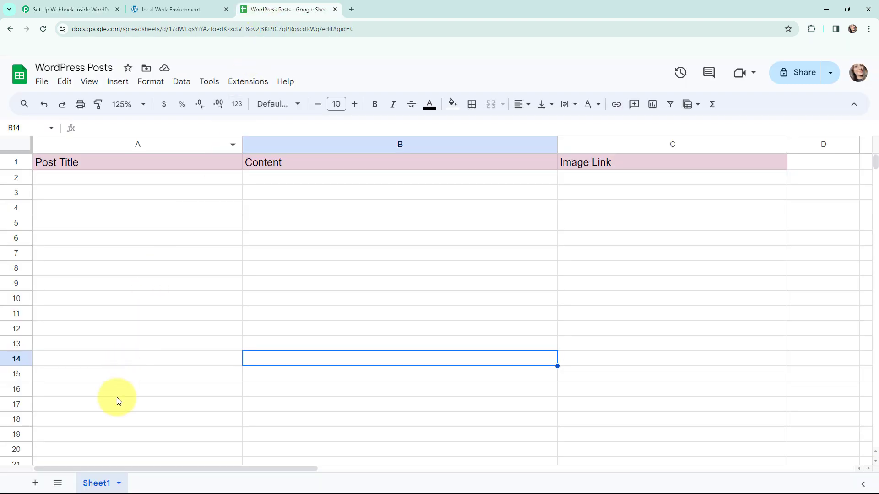
pyautogui.click(84, 5)
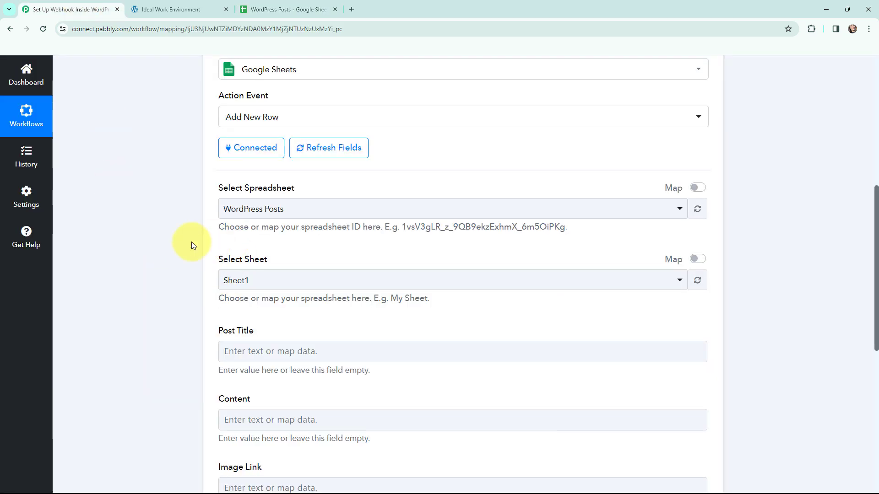
pyautogui.scroll(-3, 170, 226)
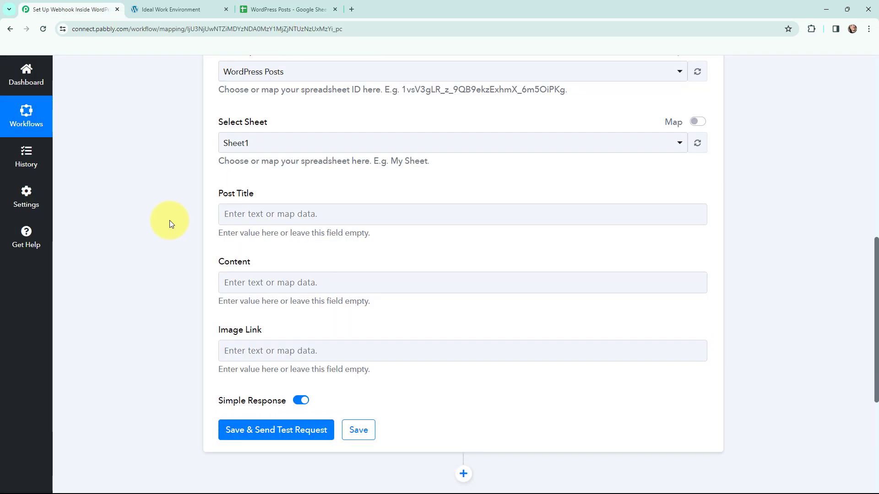
# - Map the WordPress Post Post Title into the Post Title field
pyautogui.scroll(-1, 170, 223)
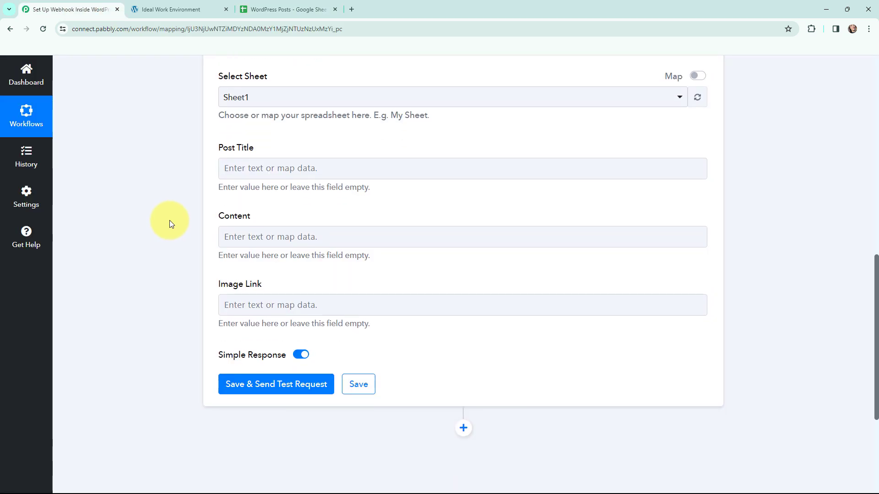
pyautogui.click(229, 168)
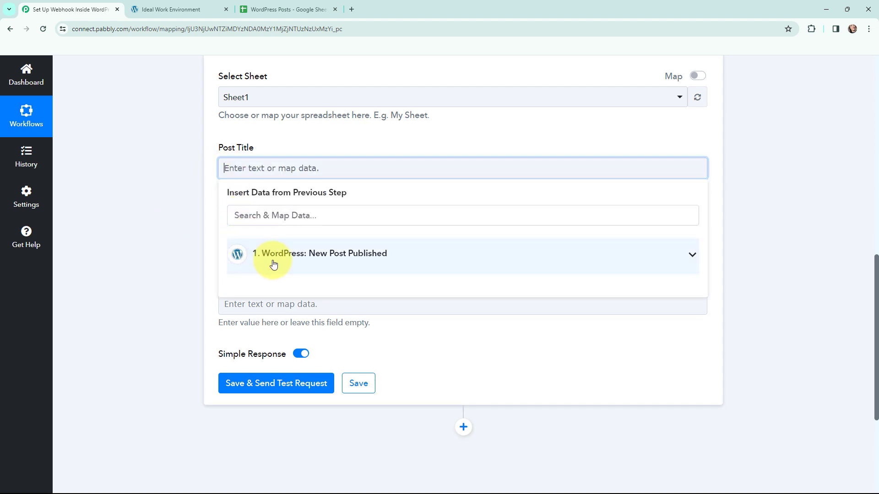
pyautogui.click(310, 256)
pyautogui.scroll(-6, 470, 300)
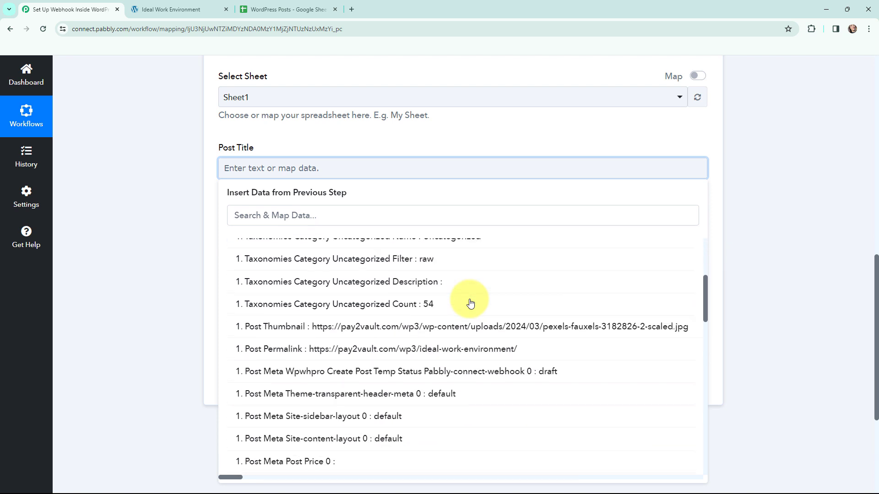
pyautogui.scroll(-7, 471, 303)
pyautogui.scroll(2, 467, 304)
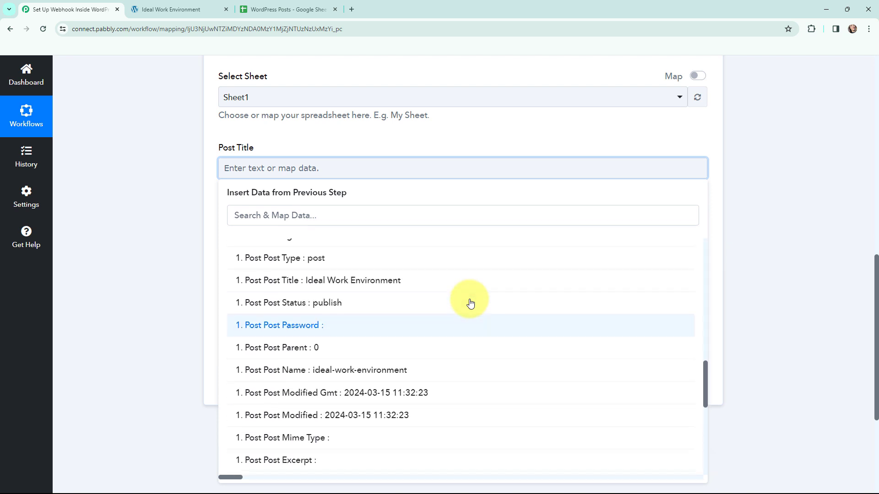
pyautogui.click(467, 305)
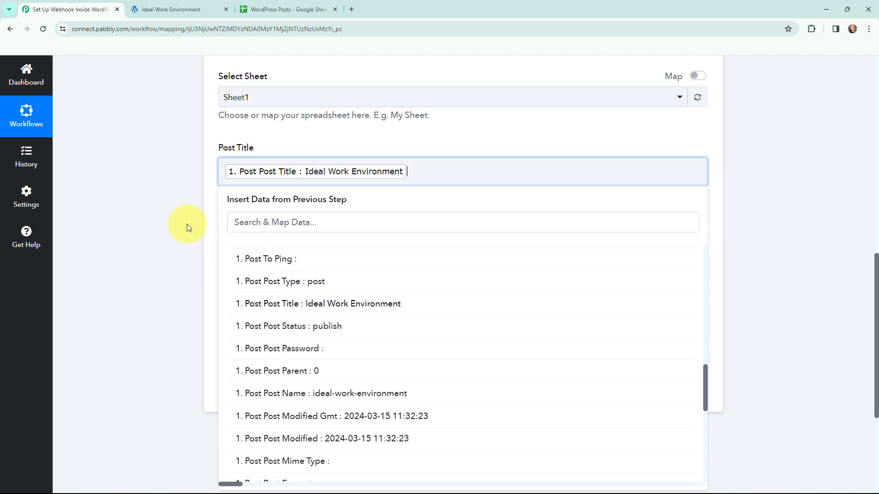
pyautogui.click(195, 249)
# - Map the WordPress Post Post Content into the Content field
pyautogui.click(255, 243)
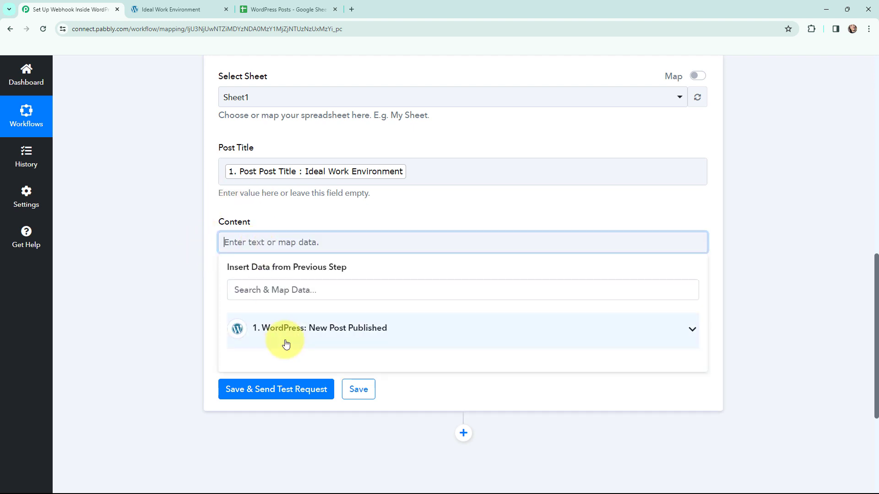
pyautogui.click(284, 340)
pyautogui.scroll(-10, 333, 251)
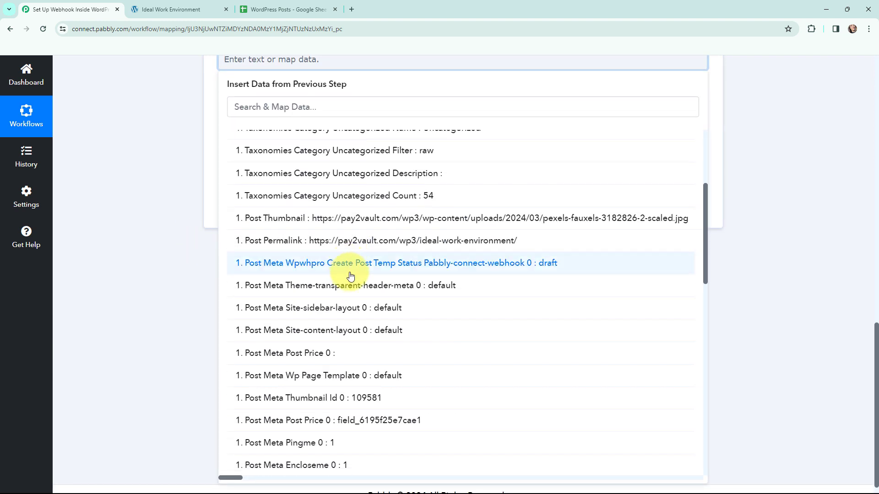
pyautogui.scroll(-8, 351, 280)
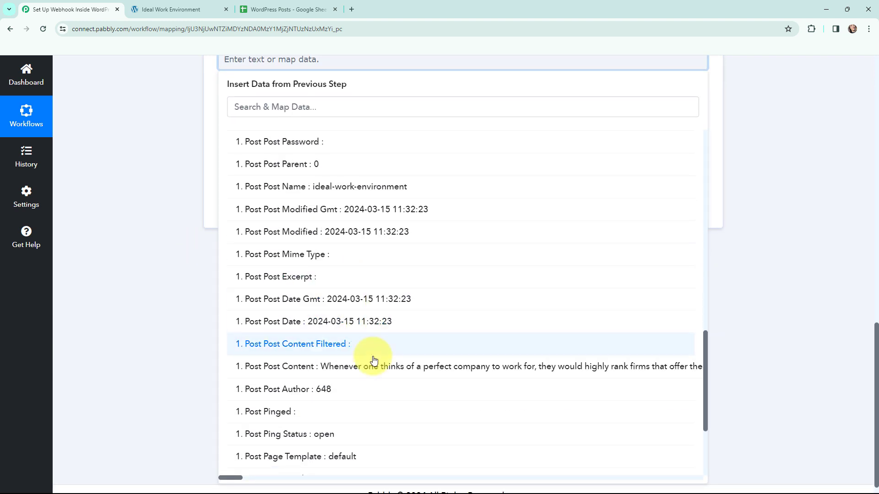
pyautogui.click(374, 366)
pyautogui.click(160, 211)
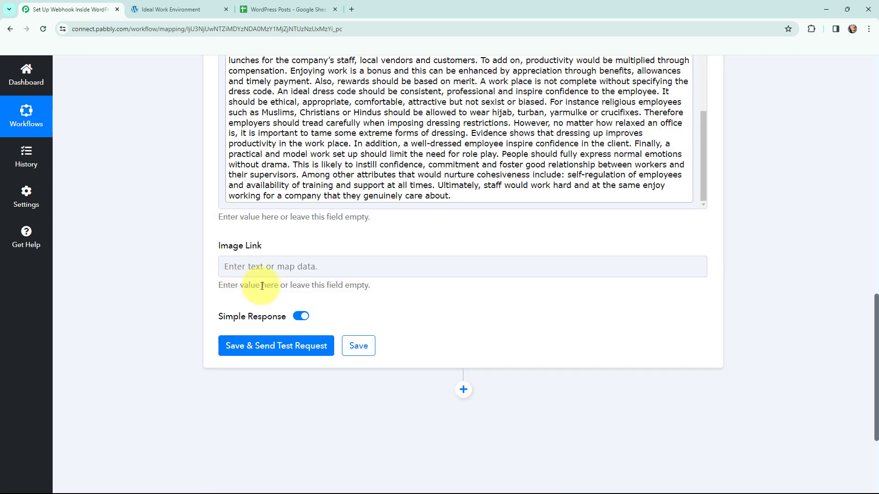
# - Map the WordPress Post Thumbnail link into the Image Link field
pyautogui.click(275, 272)
pyautogui.click(233, 352)
pyautogui.scroll(-1, 305, 220)
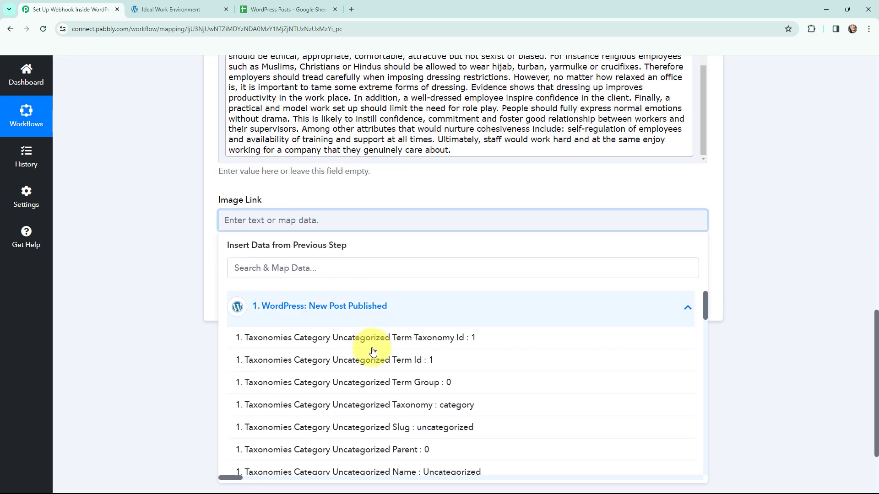
pyautogui.scroll(-3, 366, 353)
pyautogui.scroll(-1, 417, 382)
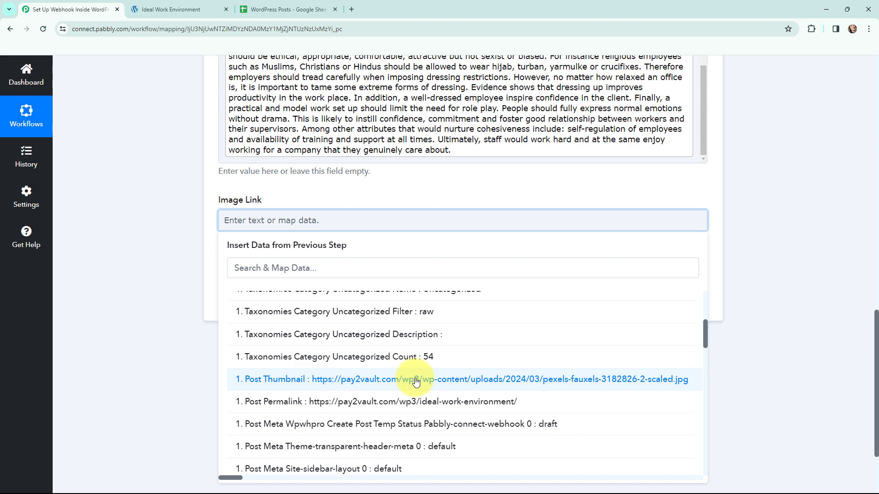
pyautogui.click(416, 379)
pyautogui.click(158, 234)
# - Review the mapped post content in the Content field
pyautogui.scroll(3, 155, 236)
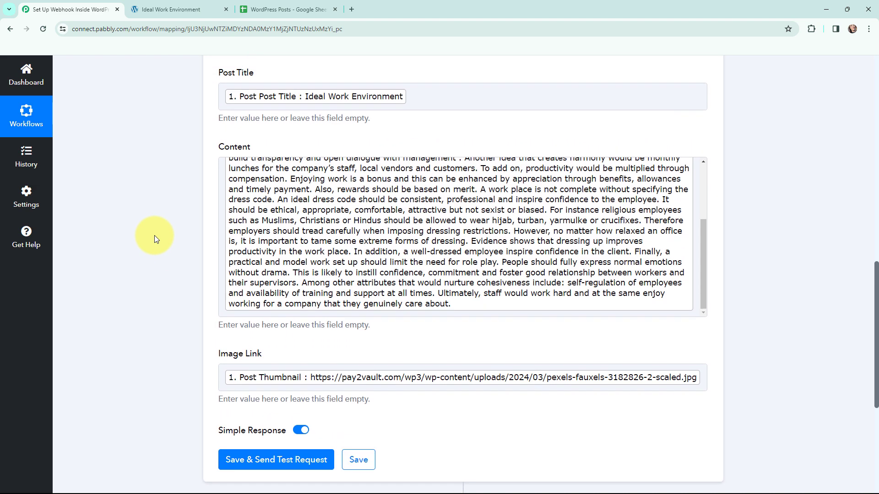
pyautogui.scroll(-1, 144, 240)
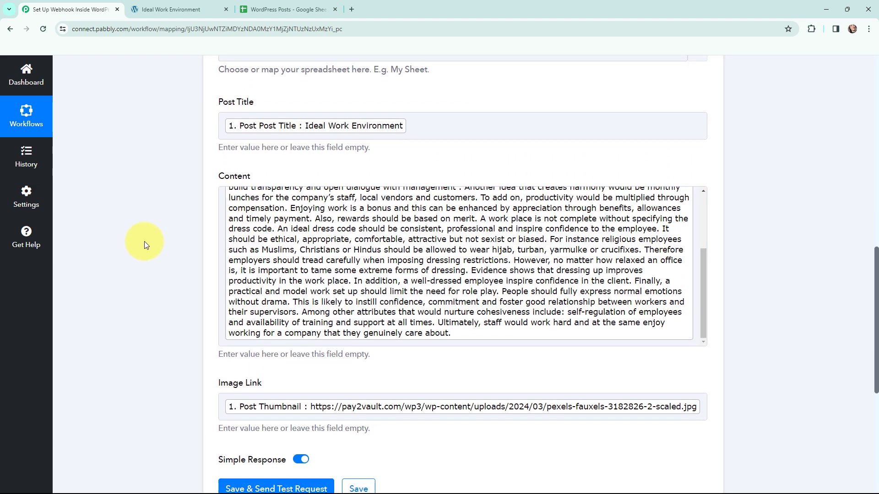
pyautogui.click(259, 233)
pyautogui.scroll(3, 259, 232)
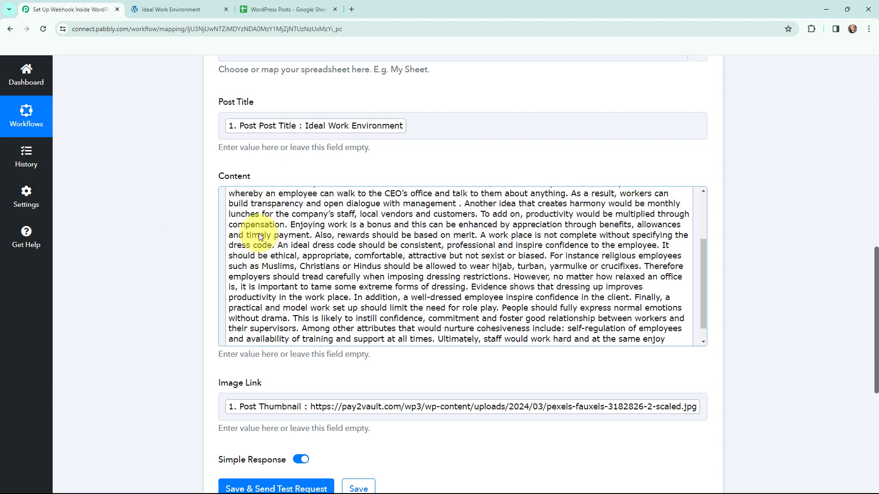
pyautogui.click(141, 207)
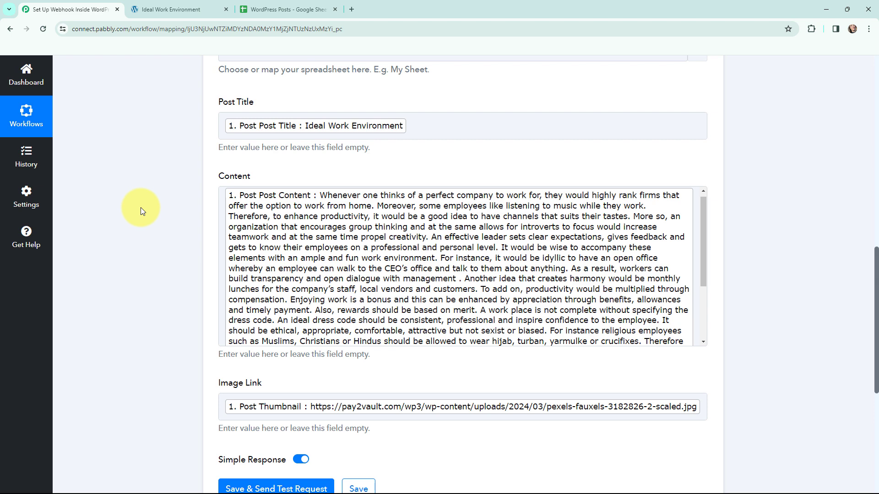
pyautogui.scroll(-3, 141, 207)
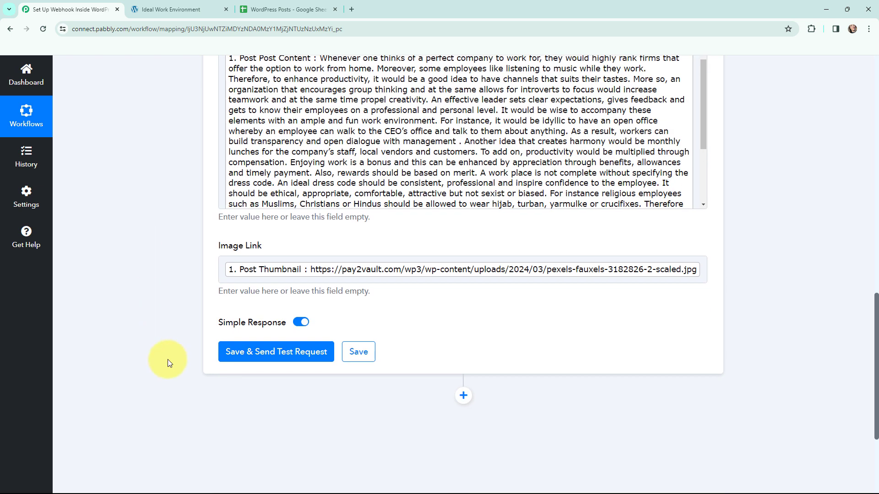
# - Save and send a test request, confirming 1 row of 3 cells added at Sheet1!A2:C2
pyautogui.click(277, 352)
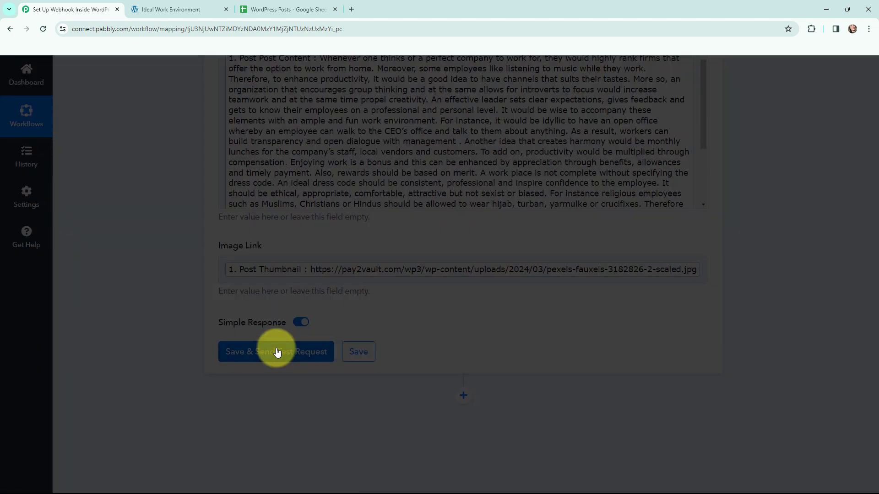
pyautogui.scroll(-3, 446, 313)
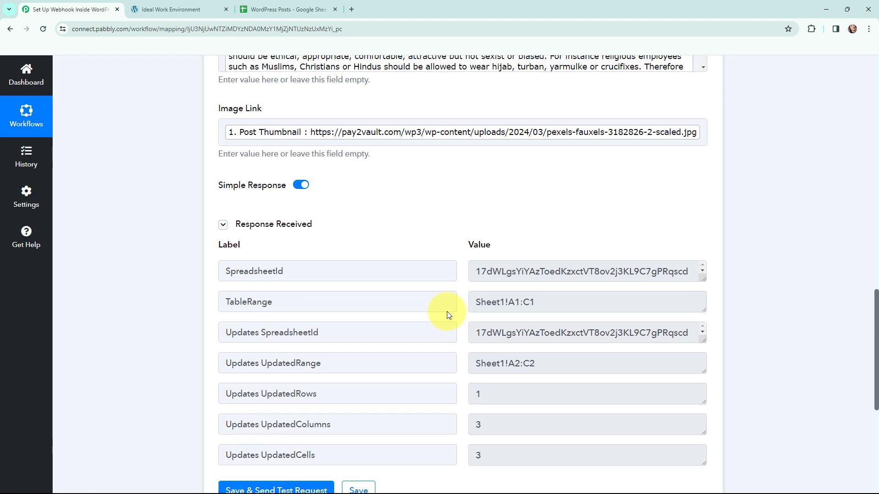
pyautogui.scroll(-1, 448, 312)
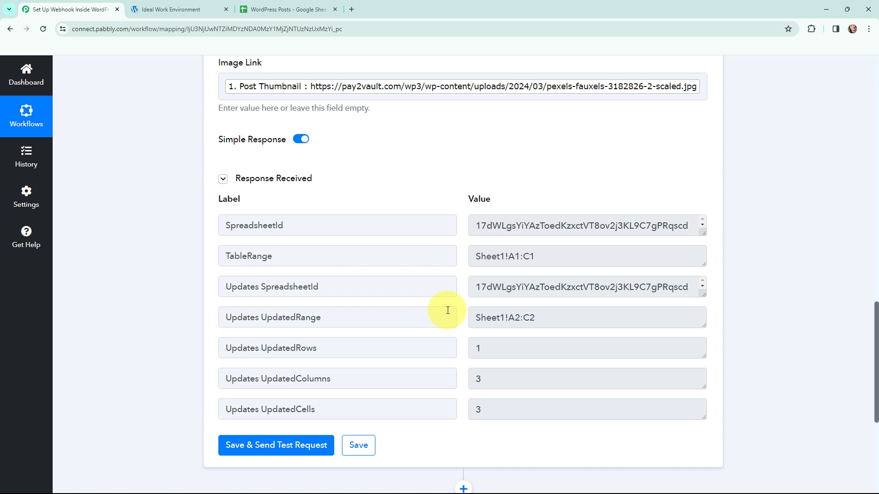
# - Check cells A2, B2 and C2 of WordPress Posts for the post's title, content and image link
pyautogui.click(256, 9)
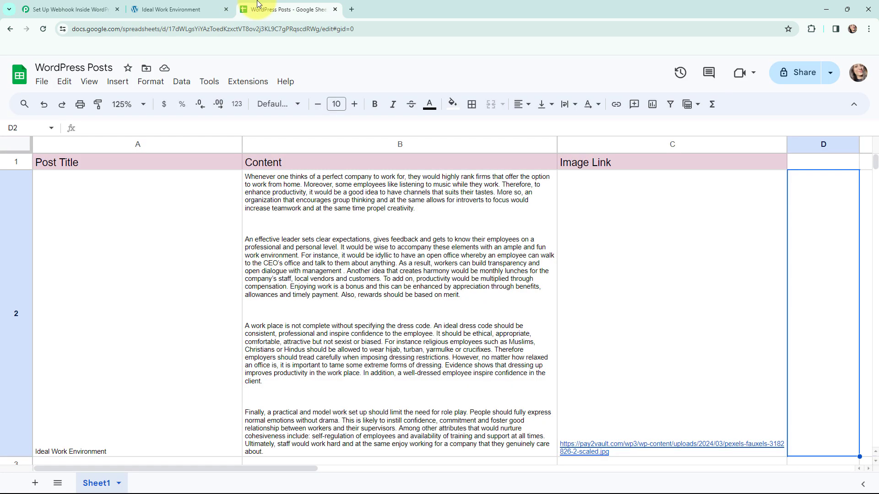
pyautogui.doubleClick(169, 301)
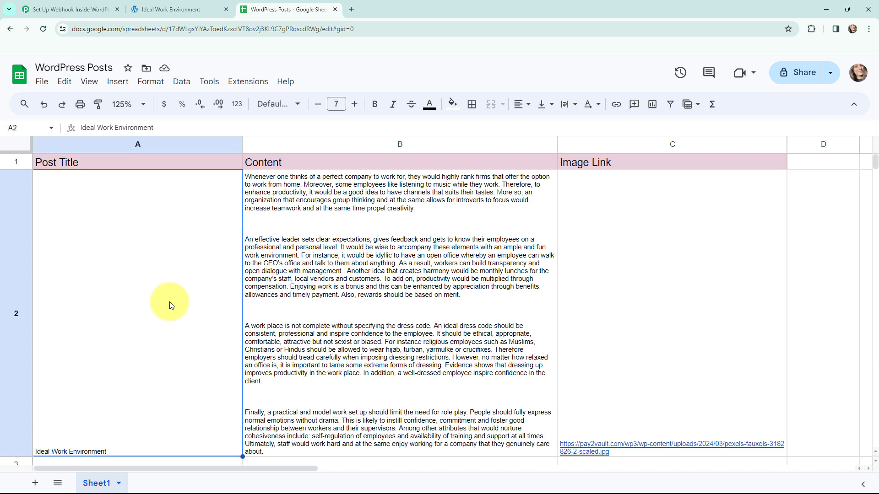
pyautogui.click(401, 276)
pyautogui.click(640, 294)
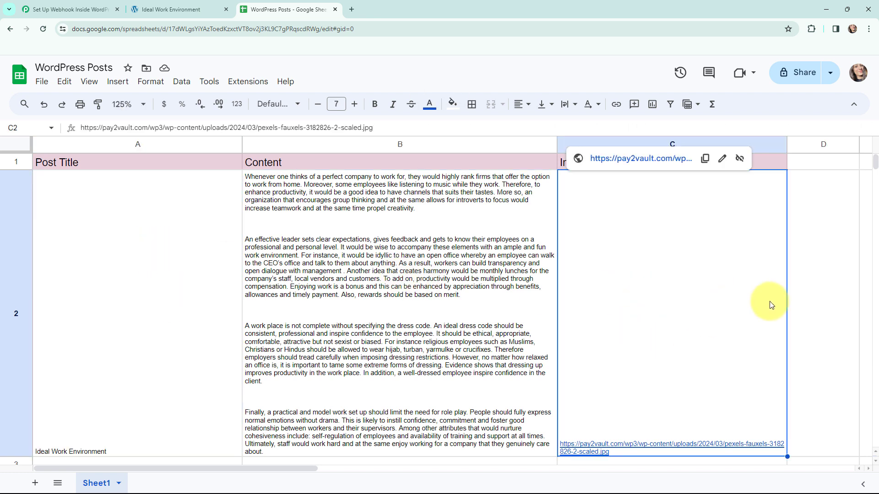
pyautogui.click(823, 294)
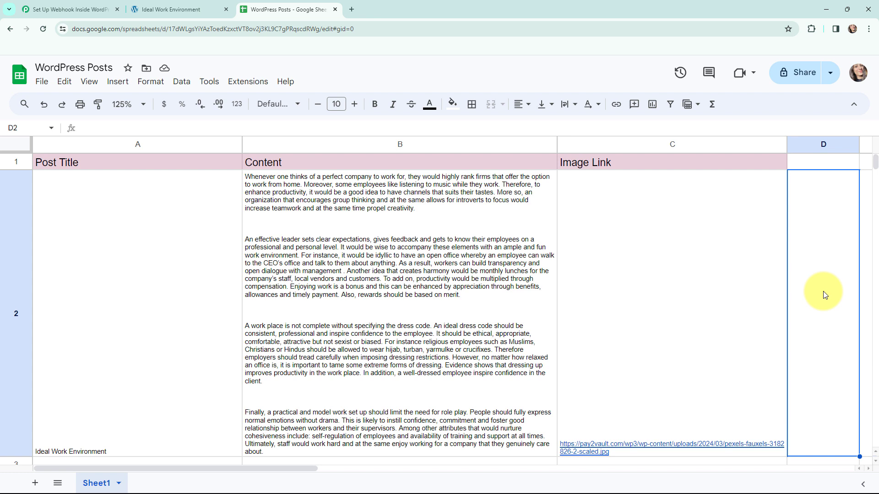
pyautogui.hotkey('ctrl', '1')
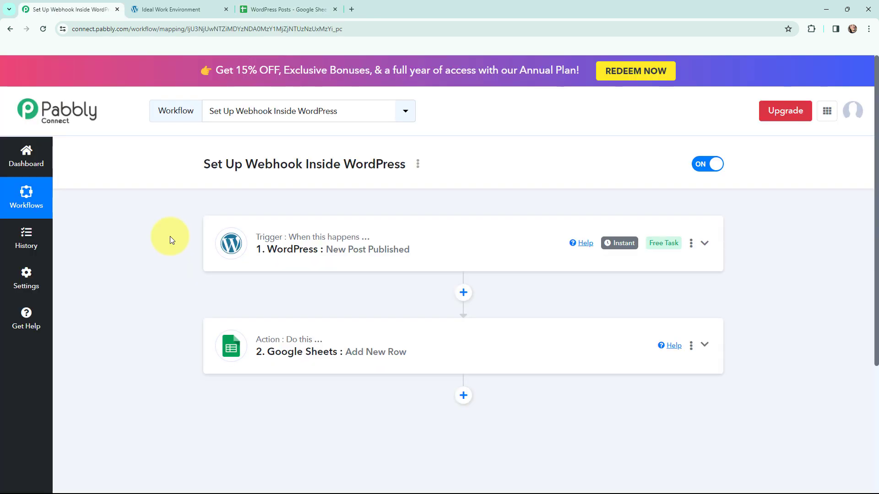